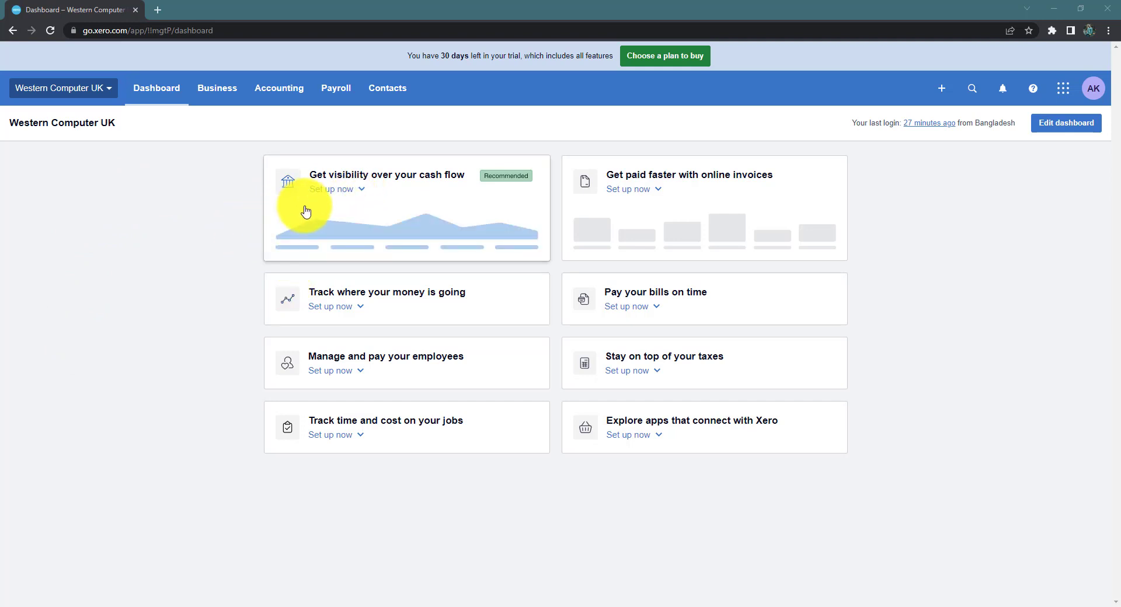
# Step: Review the cash flow card's setup details and open its forecasting video, then close the video and collapse the card
pyautogui.click(331, 193)
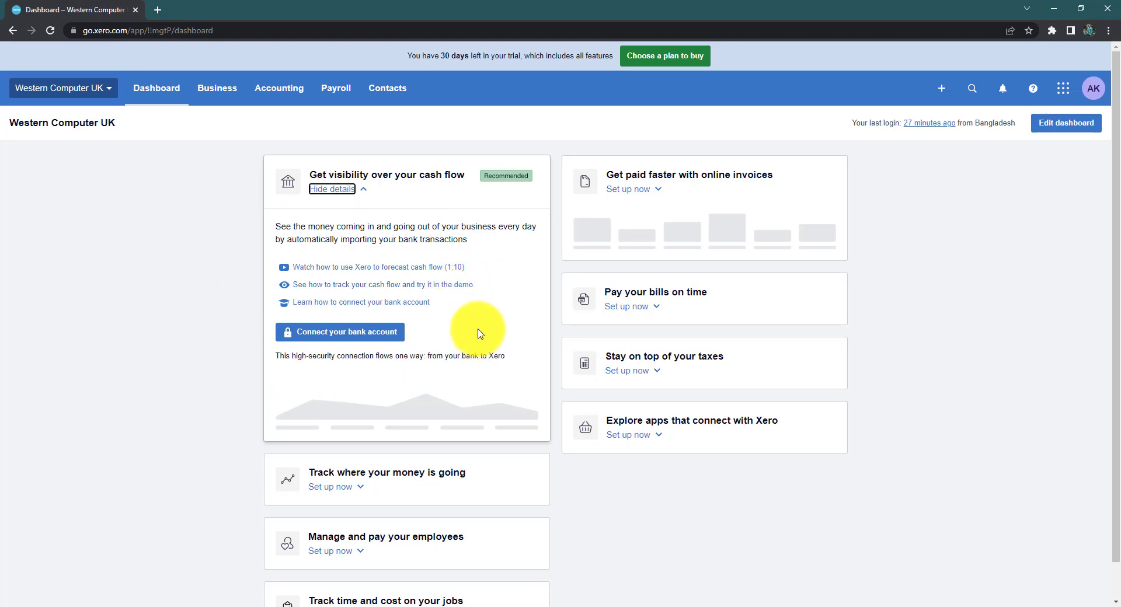
pyautogui.click(345, 188)
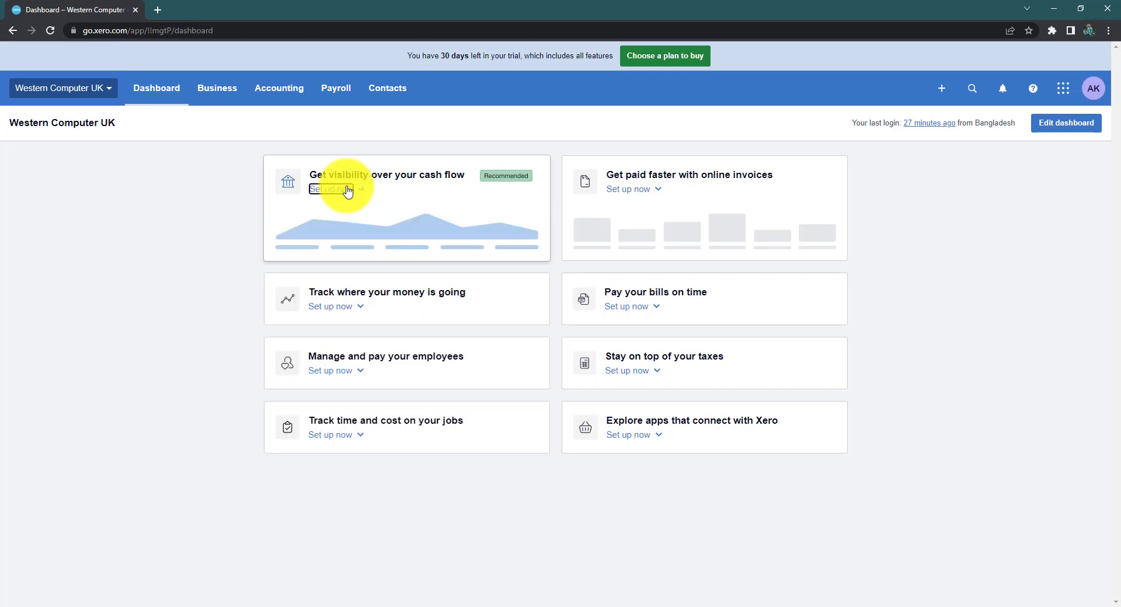
pyautogui.click(361, 190)
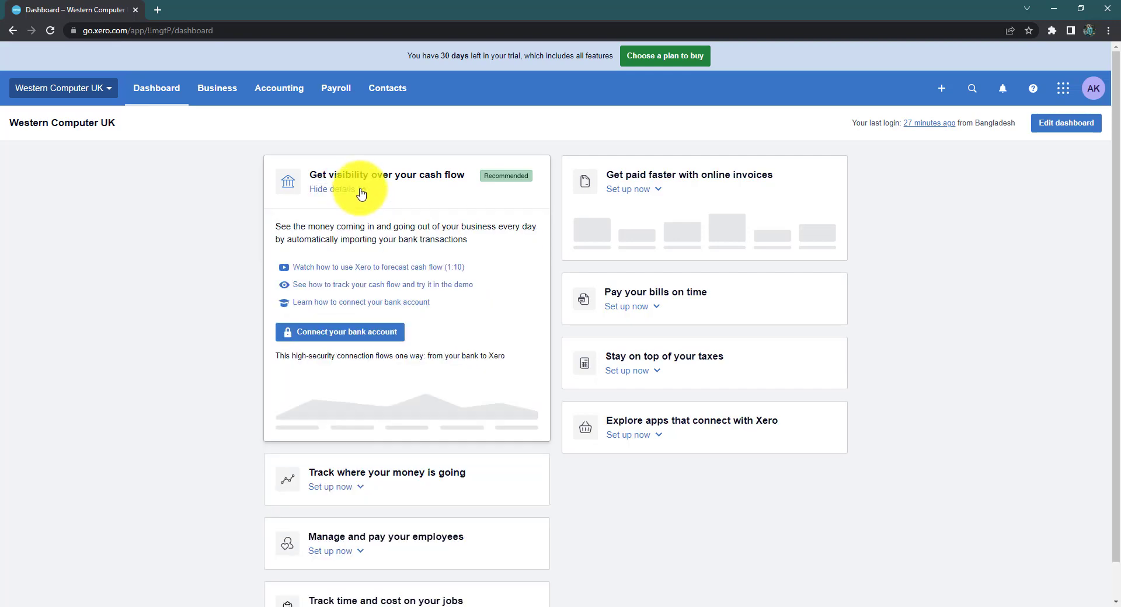
pyautogui.click(458, 270)
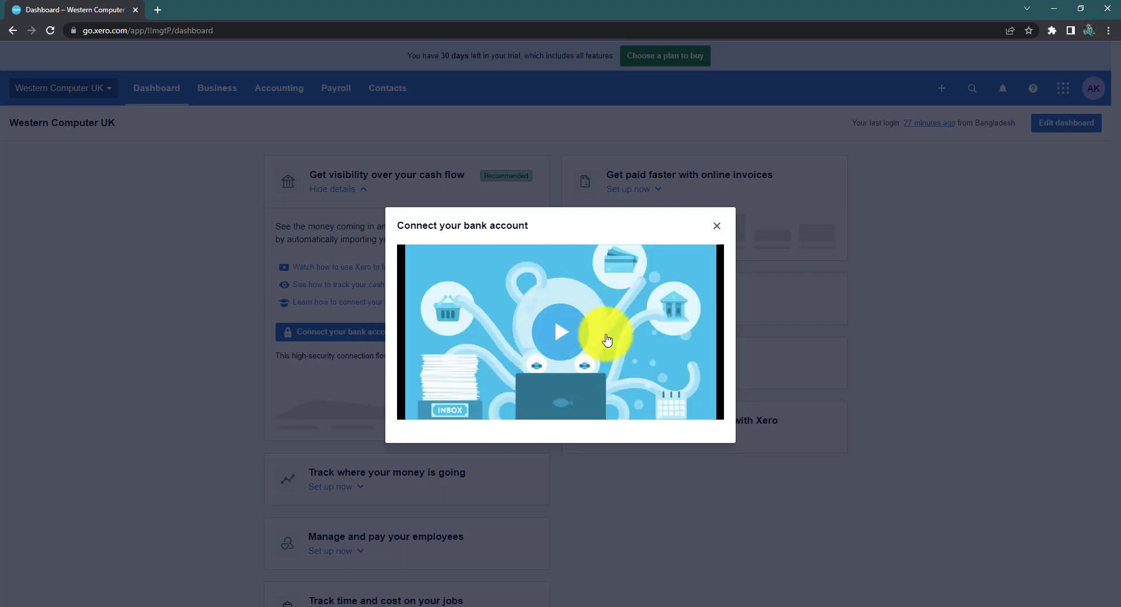
pyautogui.click(718, 226)
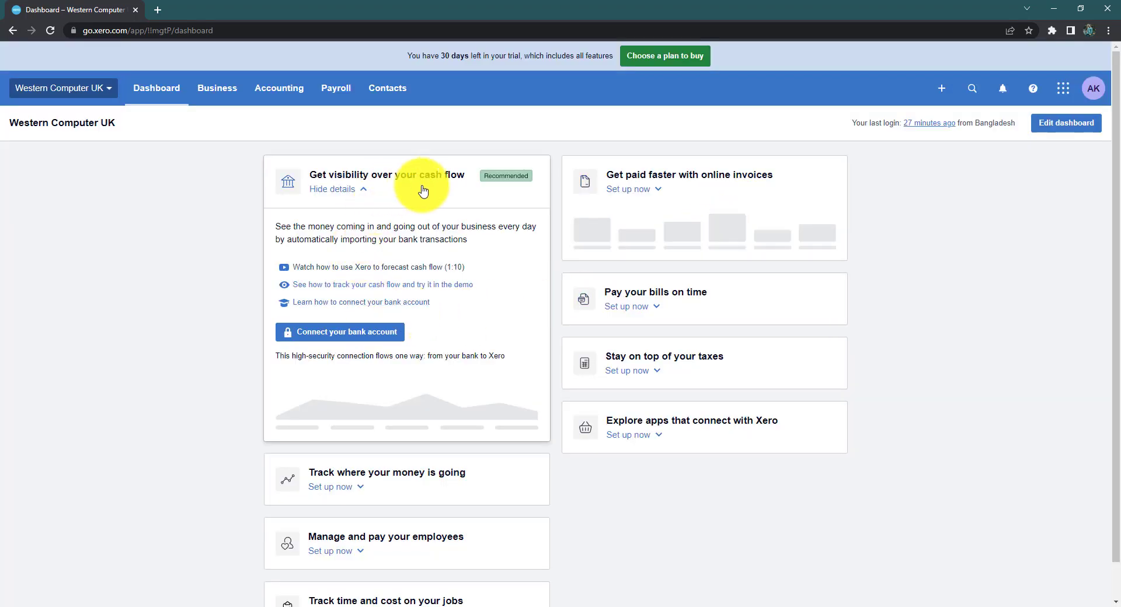
pyautogui.click(349, 194)
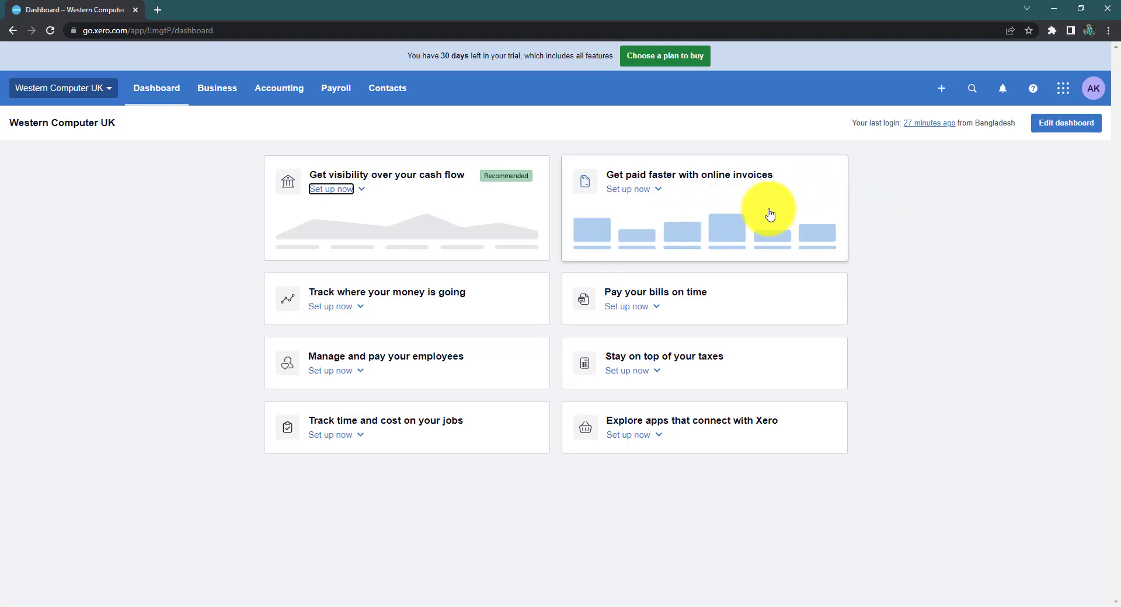
# Step: Review the setup details for getting paid with online invoices and for tracking where money is going
pyautogui.click(658, 193)
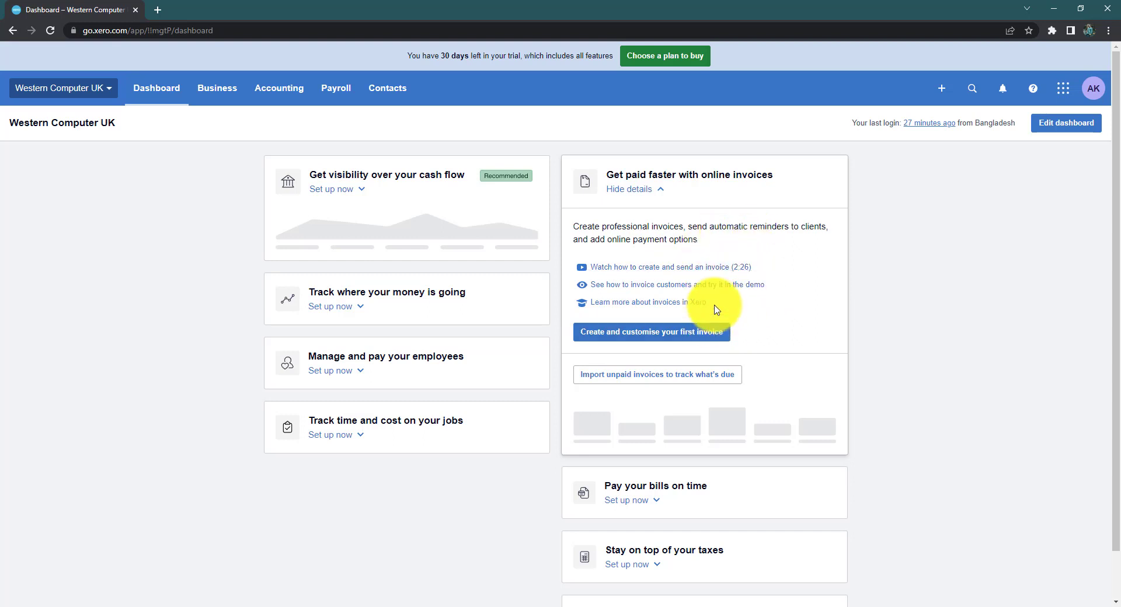
pyautogui.click(643, 188)
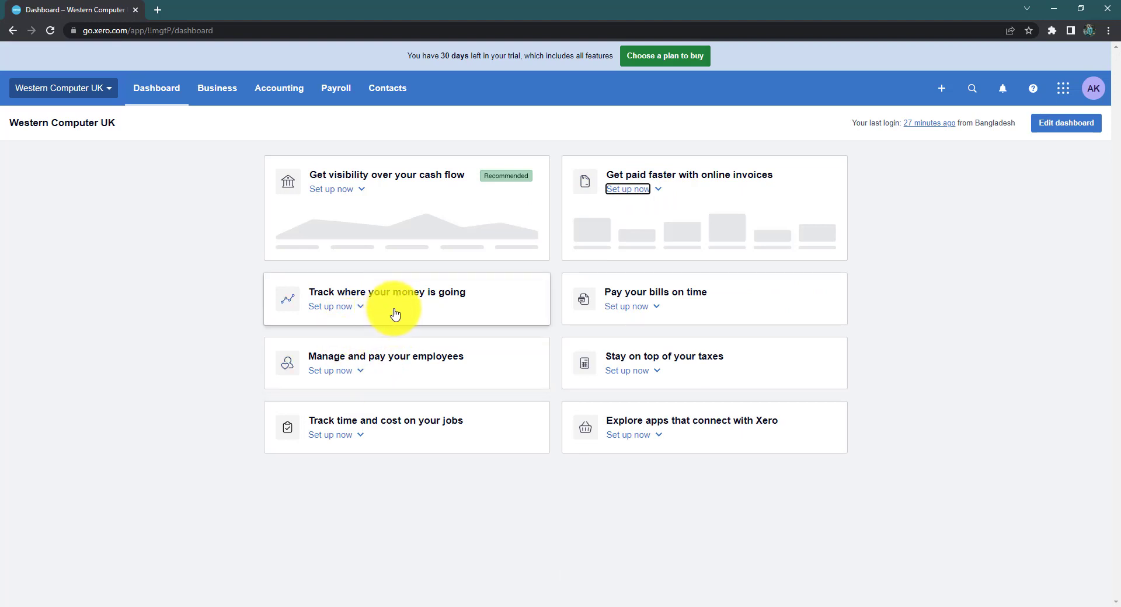
pyautogui.click(348, 312)
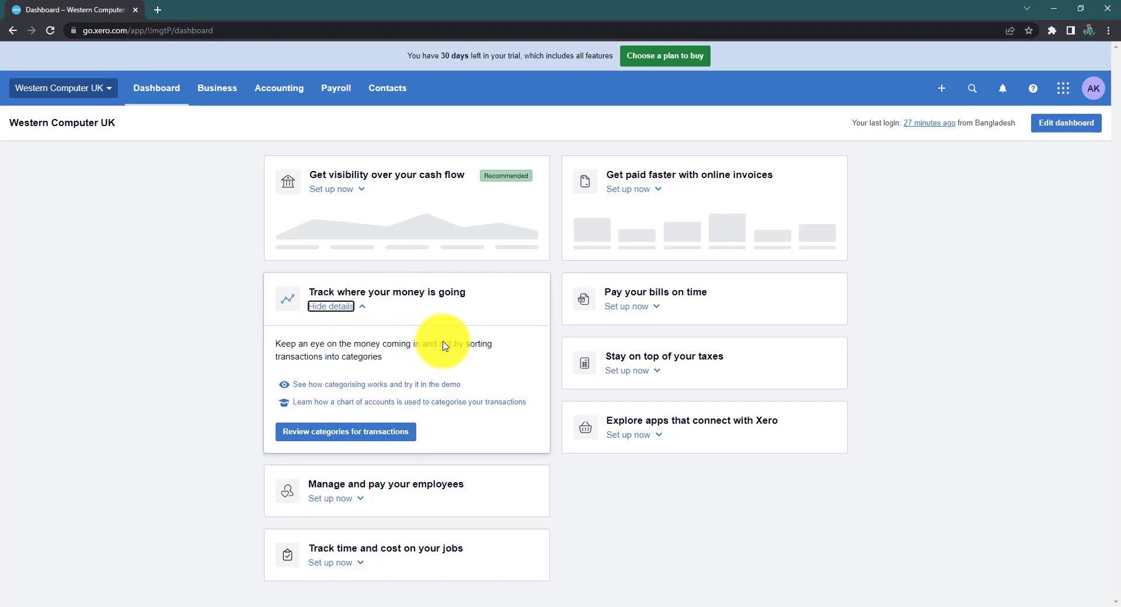
pyautogui.click(343, 311)
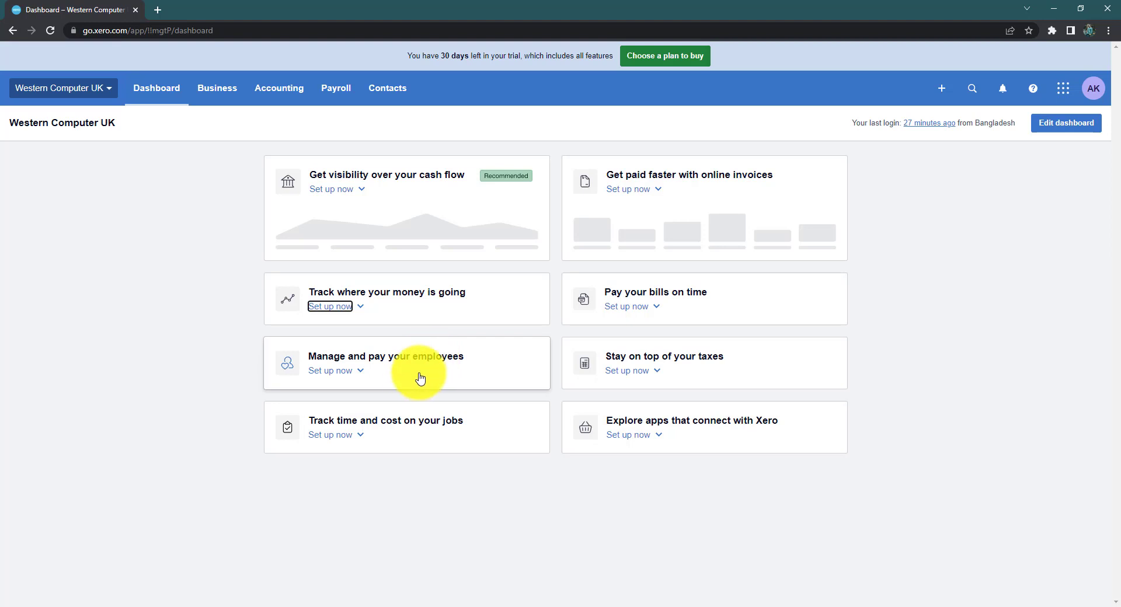
# Step: Review the setup details for managing and paying employees and for exploring connected apps, including the recommended apps
pyautogui.click(359, 377)
pyautogui.click(361, 376)
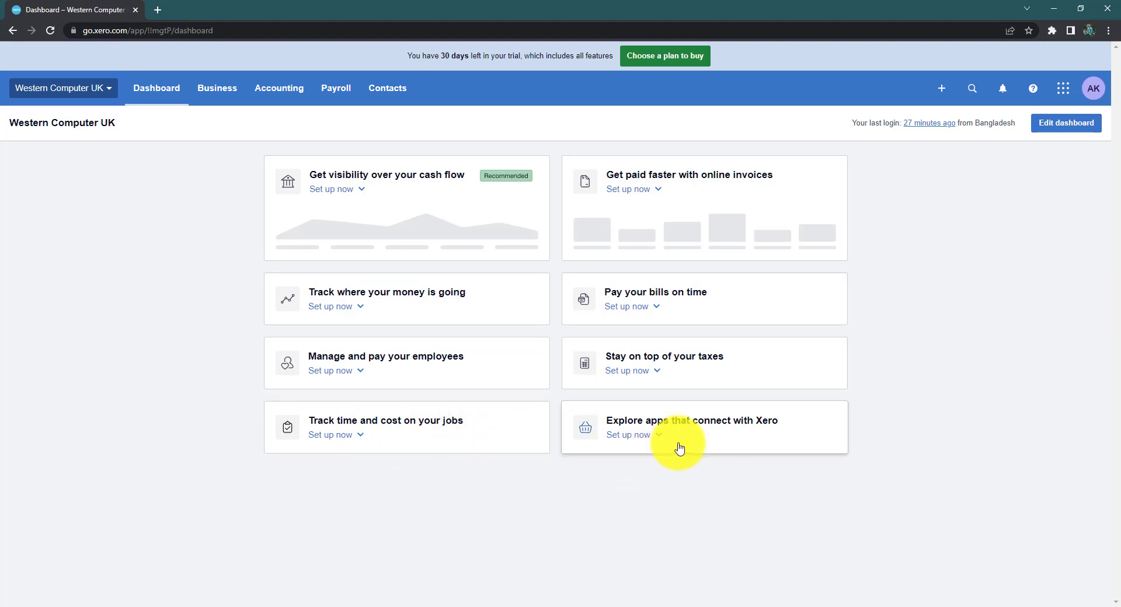
pyautogui.click(629, 435)
pyautogui.scroll(-3, 776, 420)
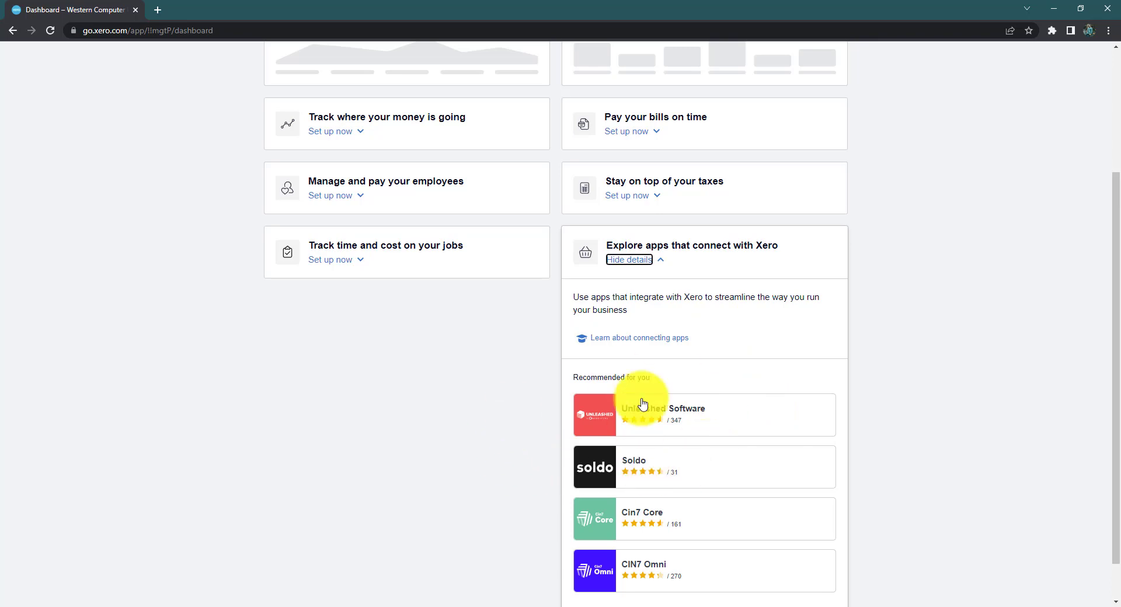
pyautogui.click(649, 264)
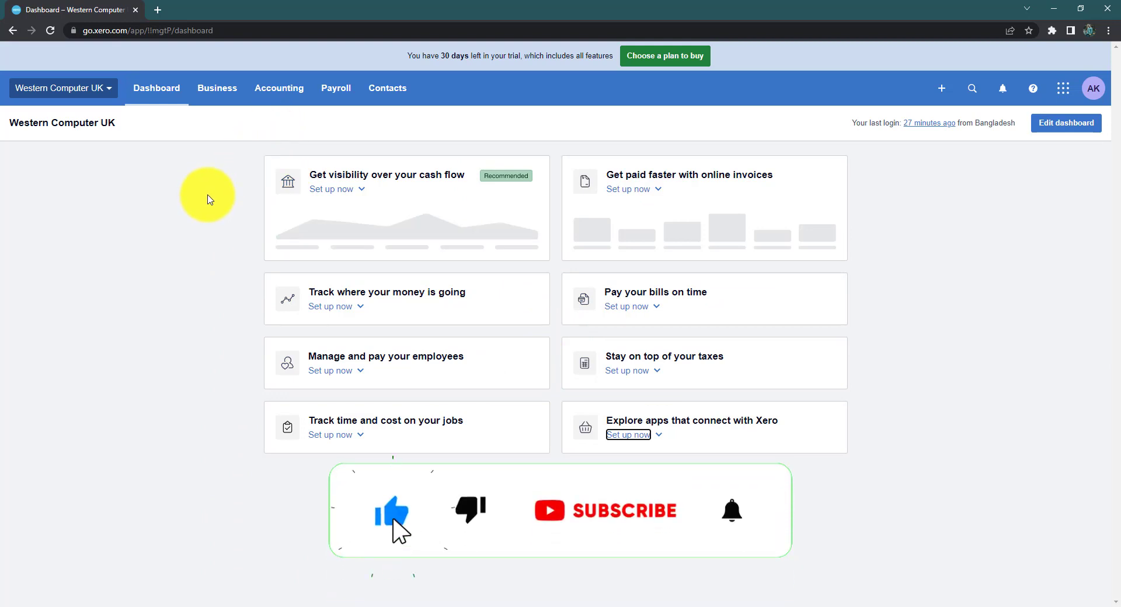
# Step: Look over the Business area's options and open the Bank Accounts page under Accounting
pyautogui.click(219, 92)
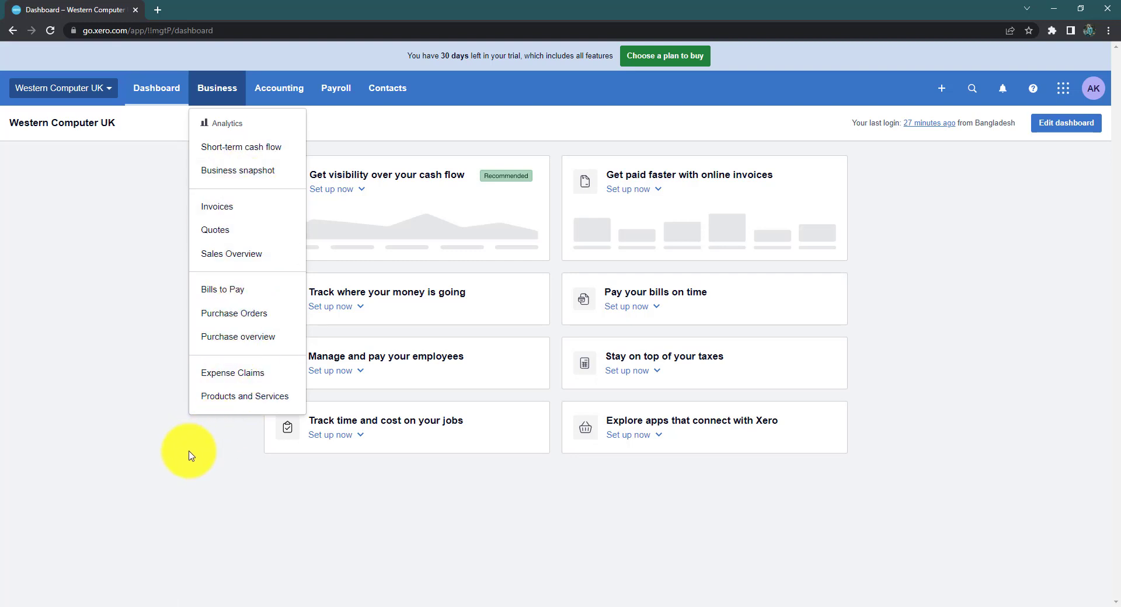
pyautogui.click(119, 200)
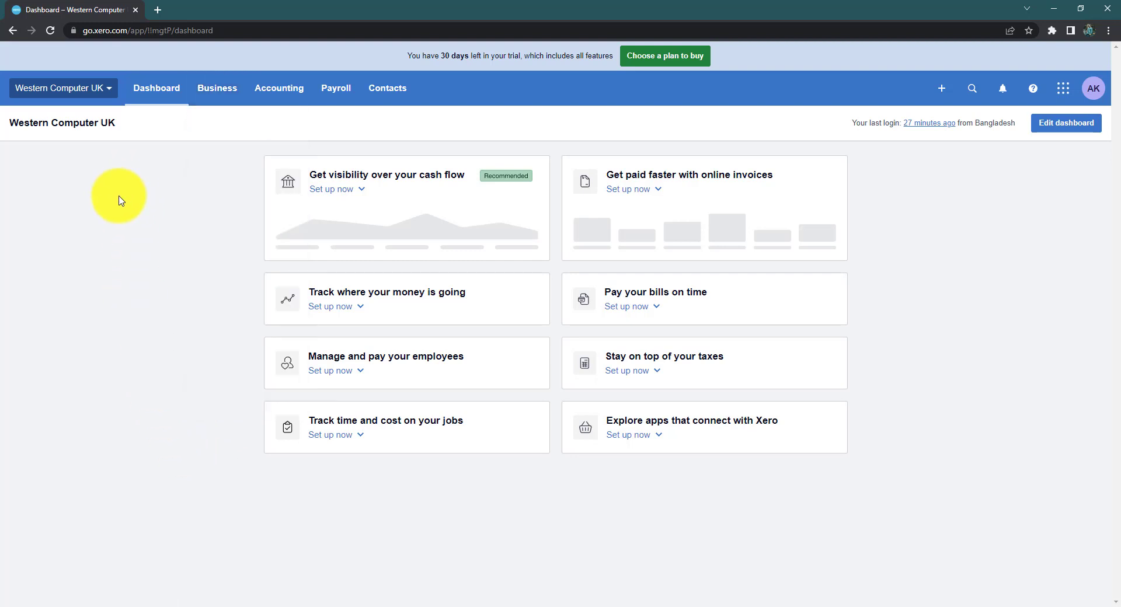
pyautogui.click(285, 94)
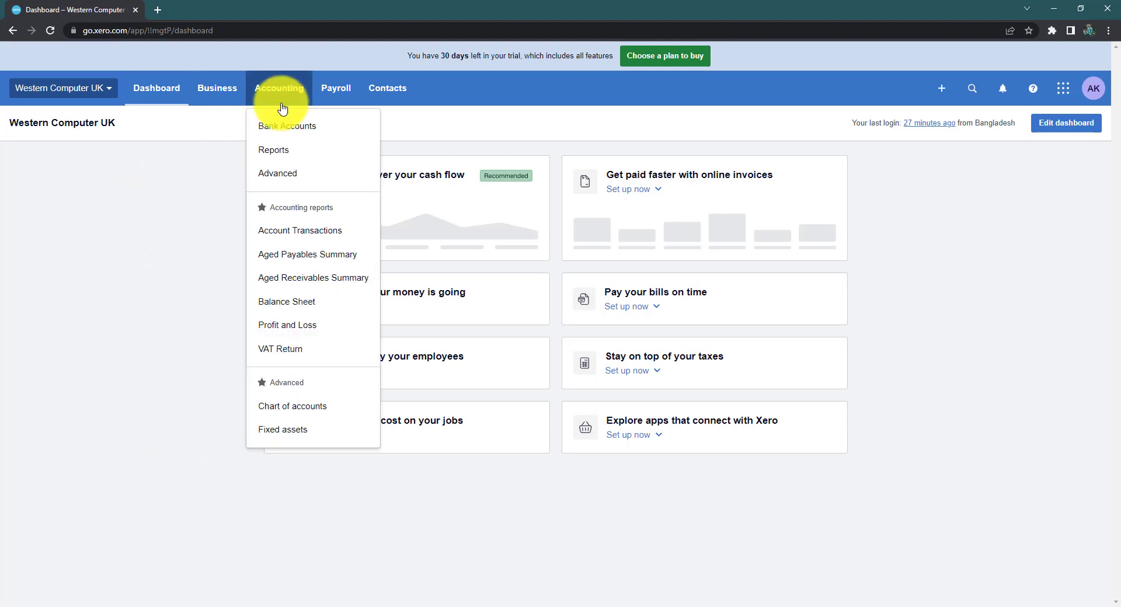
pyautogui.click(320, 128)
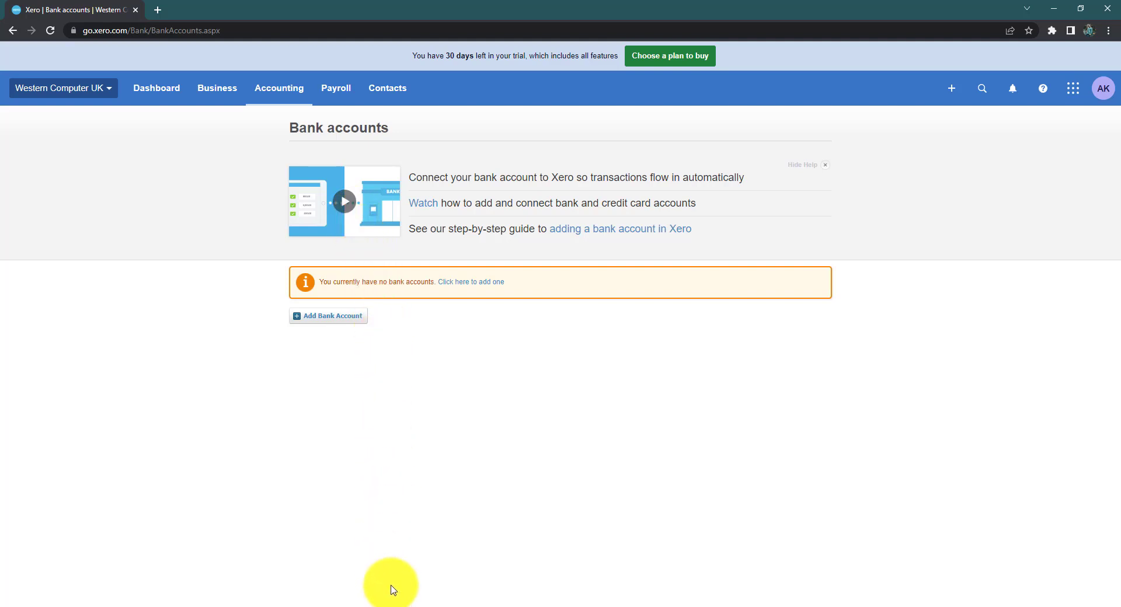
# Step: Open the Accounting Reports page and look over its favourites and report categories
pyautogui.click(299, 85)
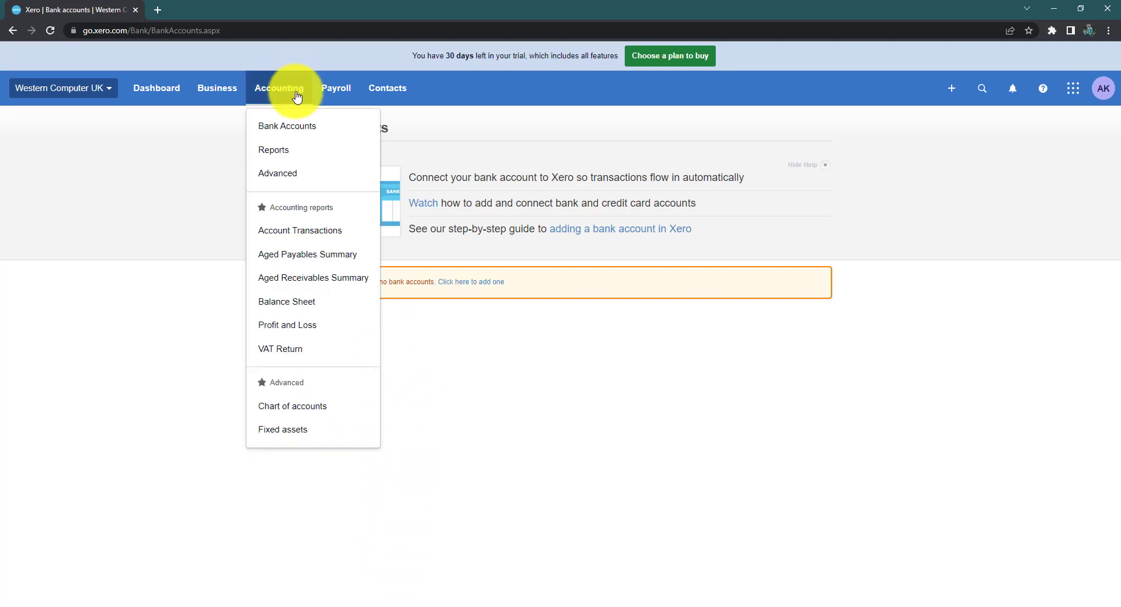
pyautogui.click(297, 152)
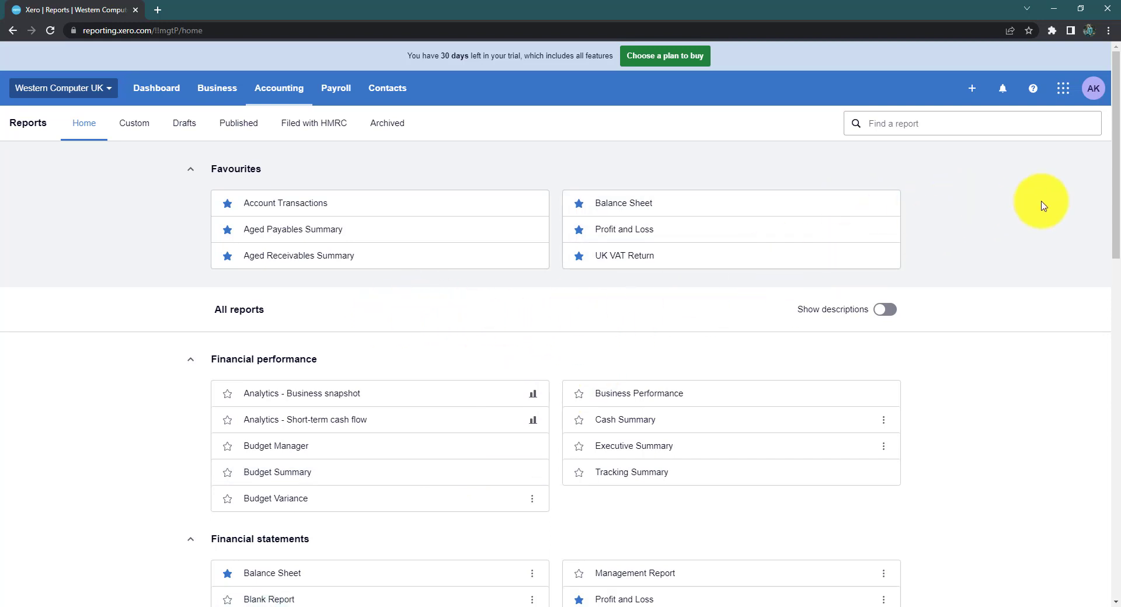
pyautogui.scroll(-1, 1103, 180)
pyautogui.scroll(1, 1045, 203)
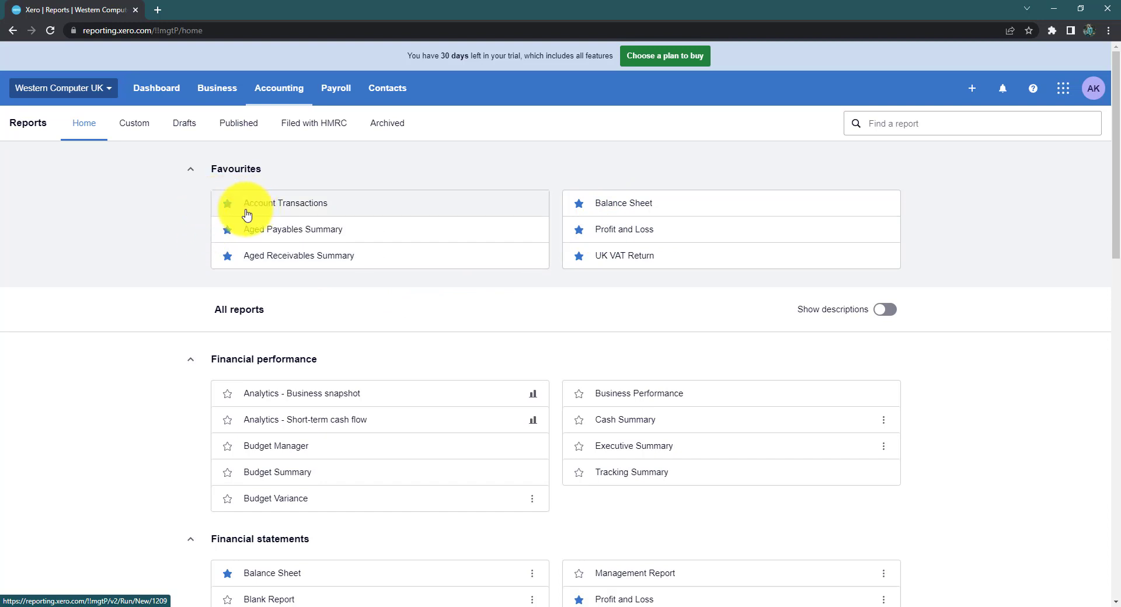
# Step: Compare the report shortcuts listed under Accounting with the favourites on the Reports page
pyautogui.click(282, 94)
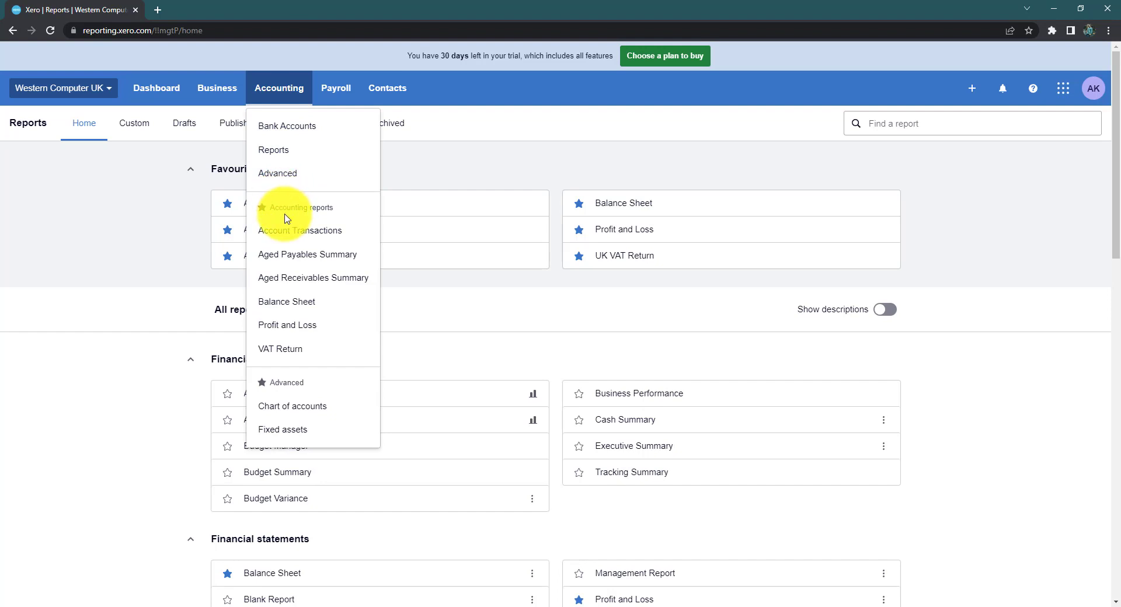
pyautogui.click(163, 255)
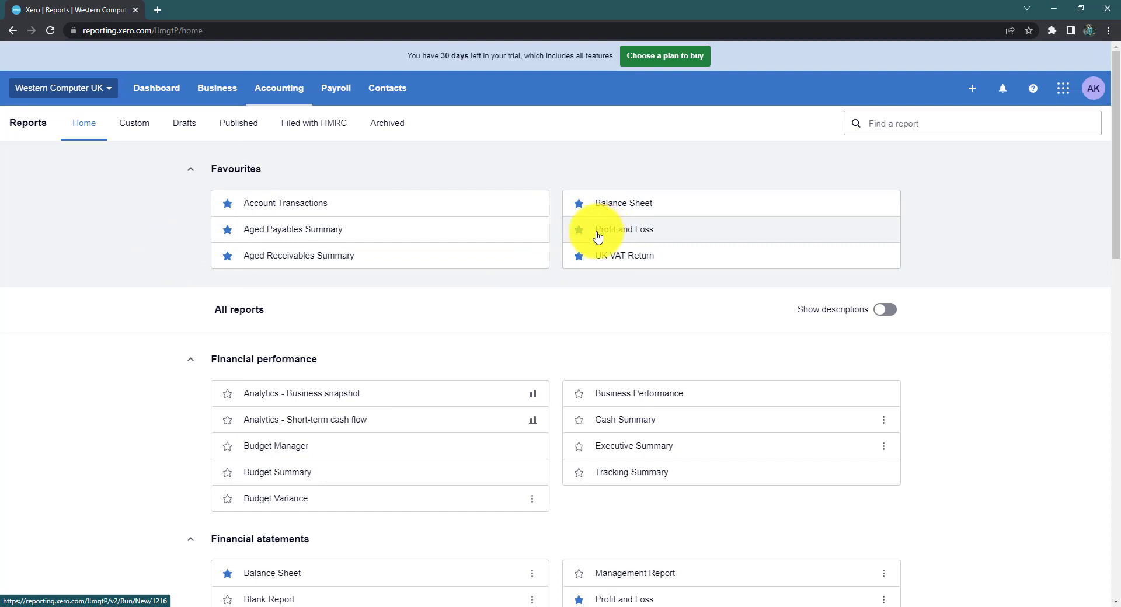
pyautogui.click(287, 88)
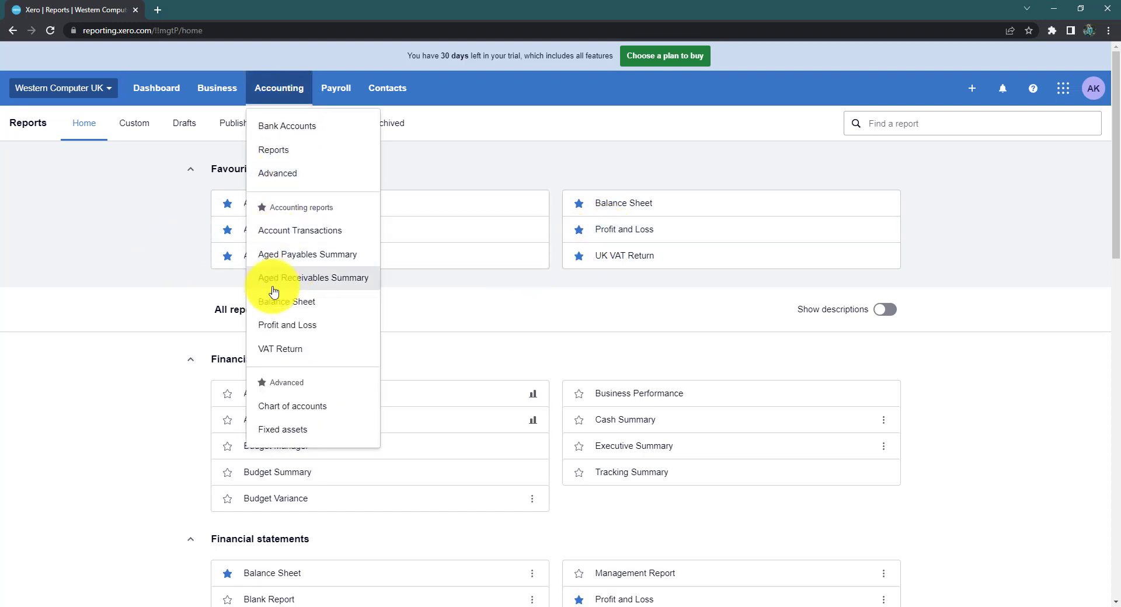
pyautogui.click(100, 307)
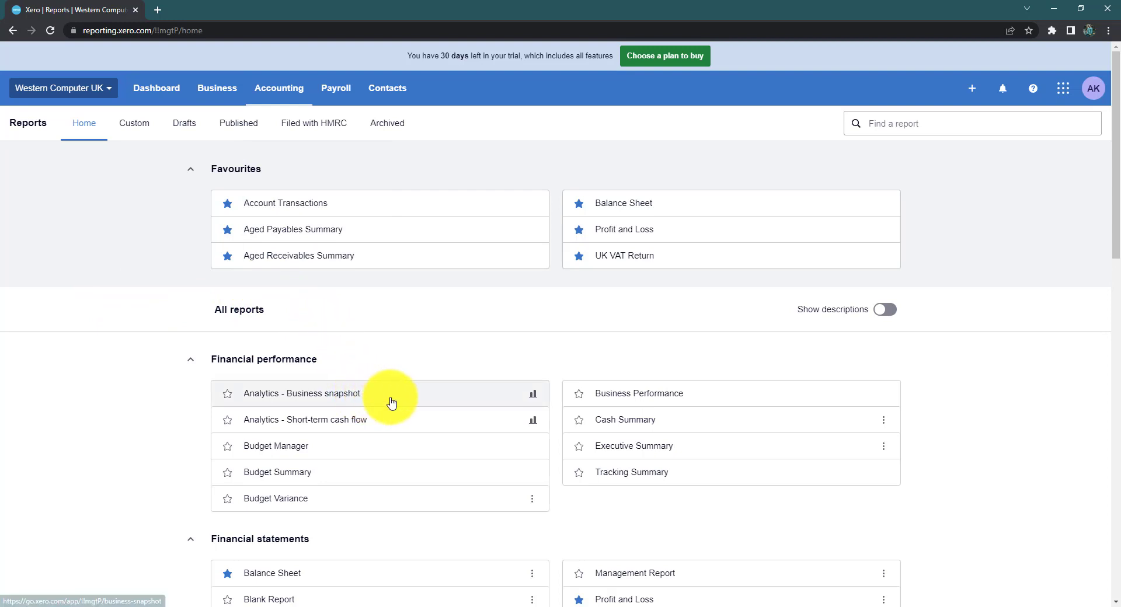
# Step: Add the Statement of Cash Flows - Direct Method report to the favourites and check the Accounting report shortcuts
pyautogui.scroll(-4, 1110, 295)
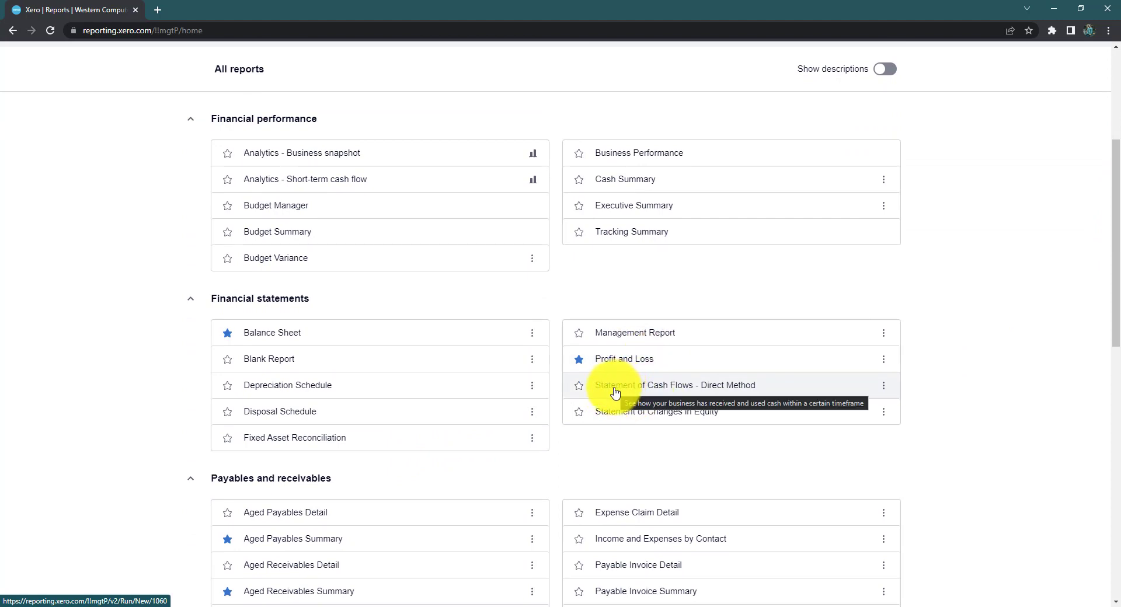
pyautogui.click(579, 391)
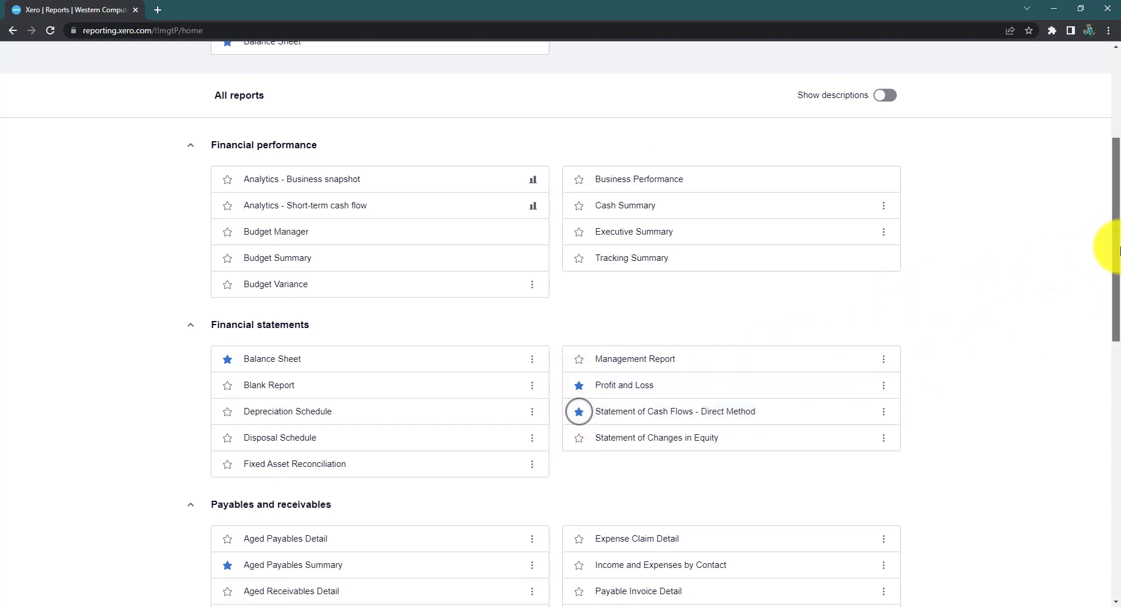
pyautogui.moveTo(1114, 250); pyautogui.dragTo(1114, 159)
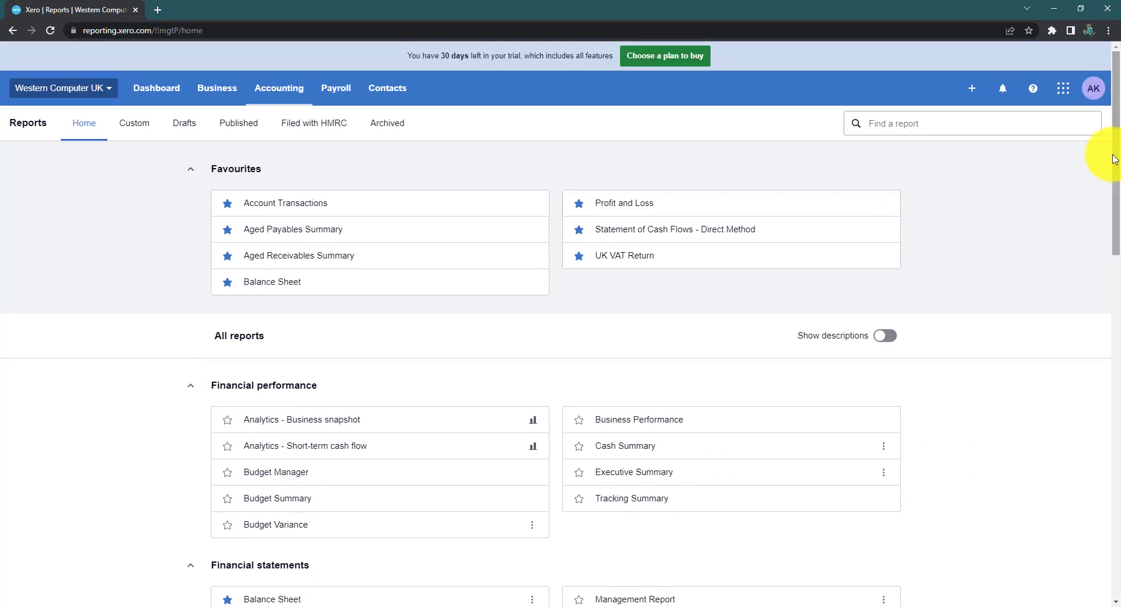
pyautogui.click(281, 87)
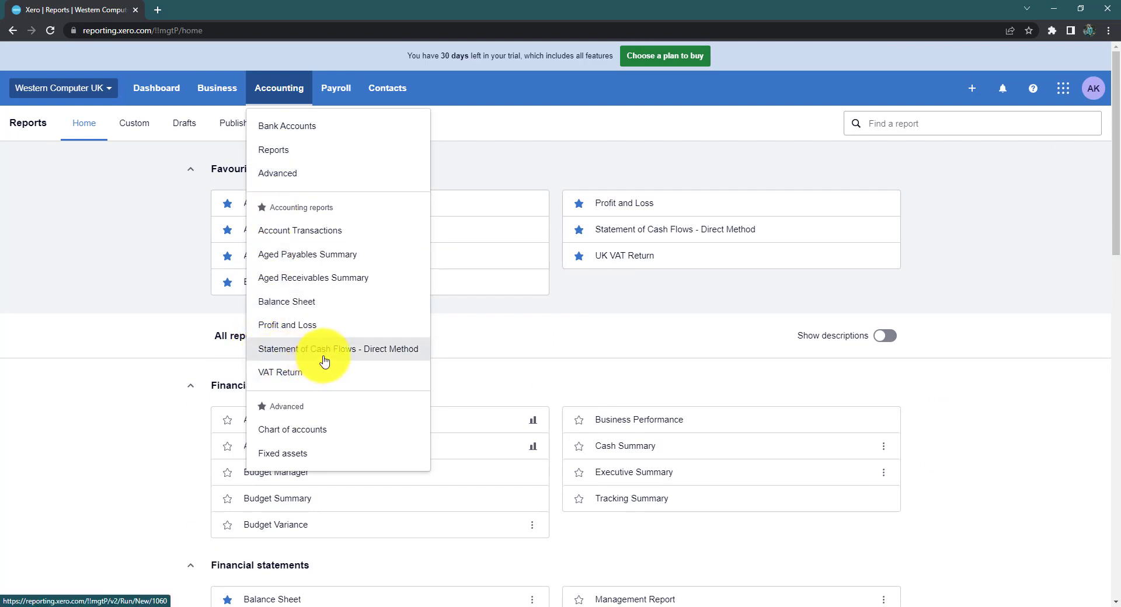
pyautogui.click(131, 425)
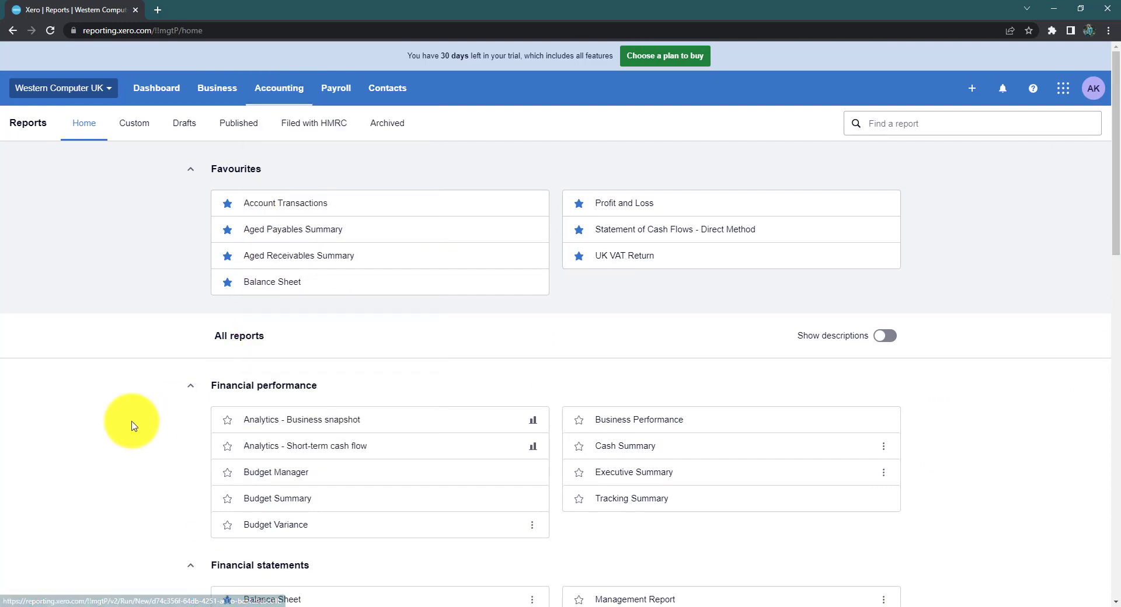
# Step: Examine the full report list, including financial statements, payables and receivables, and payroll
pyautogui.scroll(-3, 1113, 140)
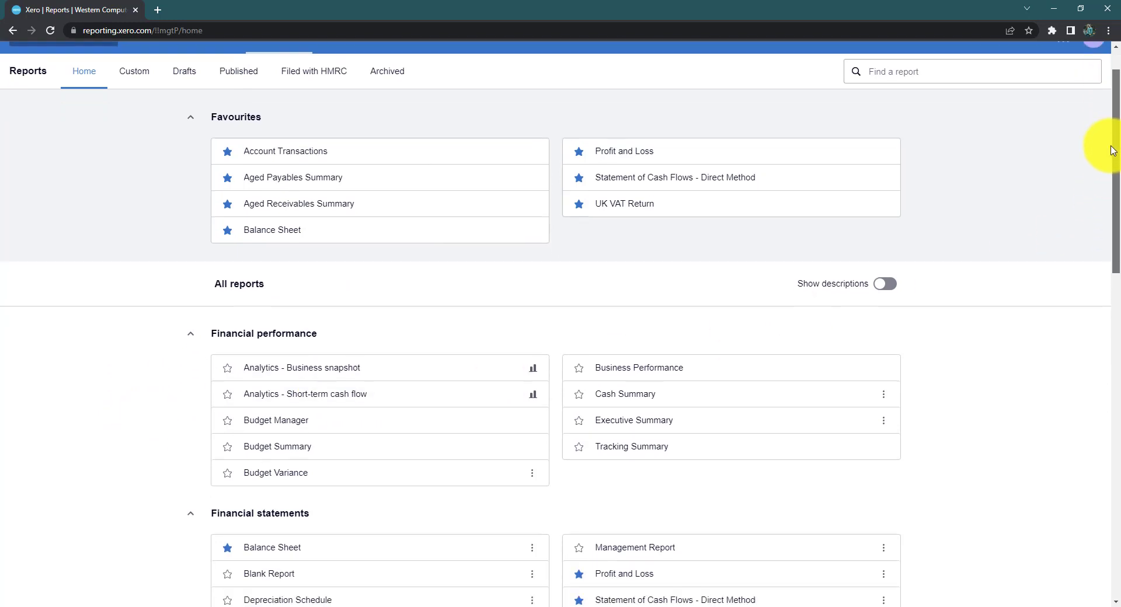
pyautogui.scroll(-3, 1112, 183)
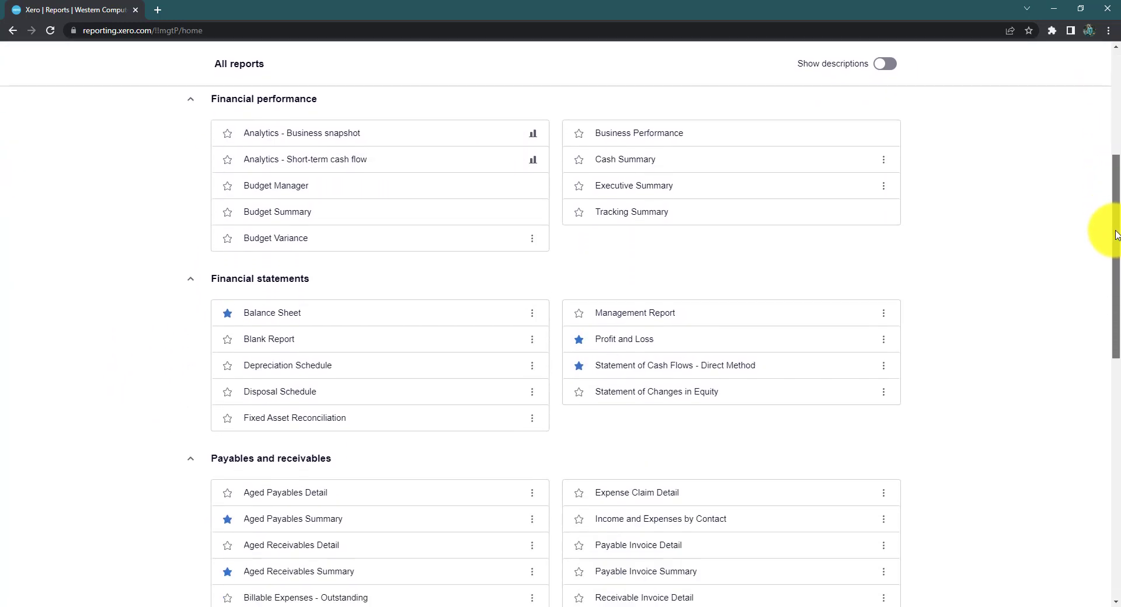
pyautogui.moveTo(1114, 251); pyautogui.dragTo(1116, 345)
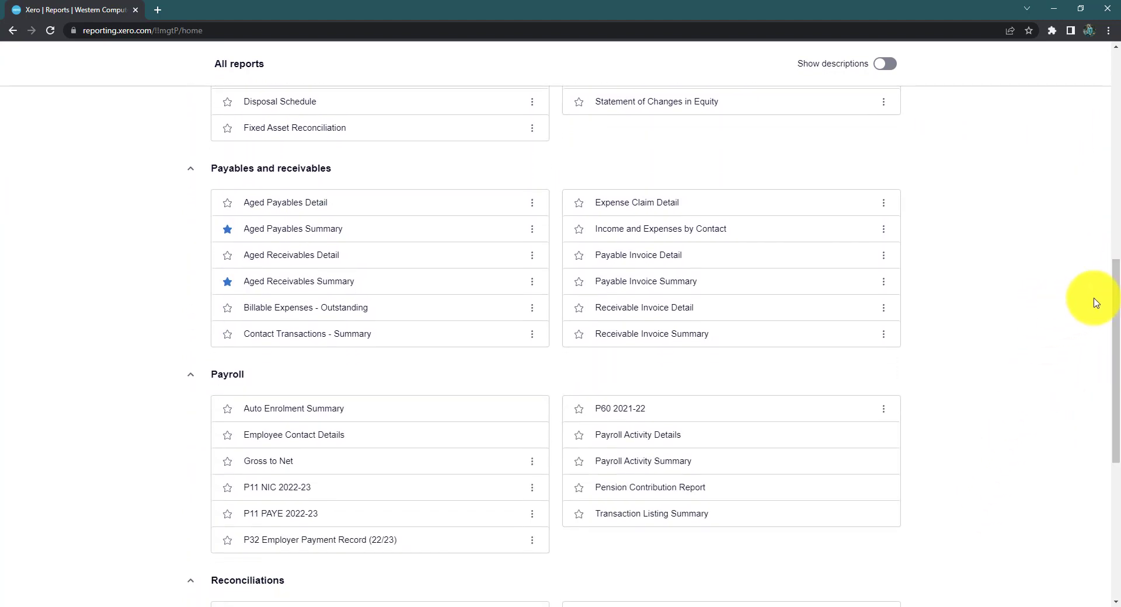
pyautogui.moveTo(1114, 289); pyautogui.dragTo(1116, 224)
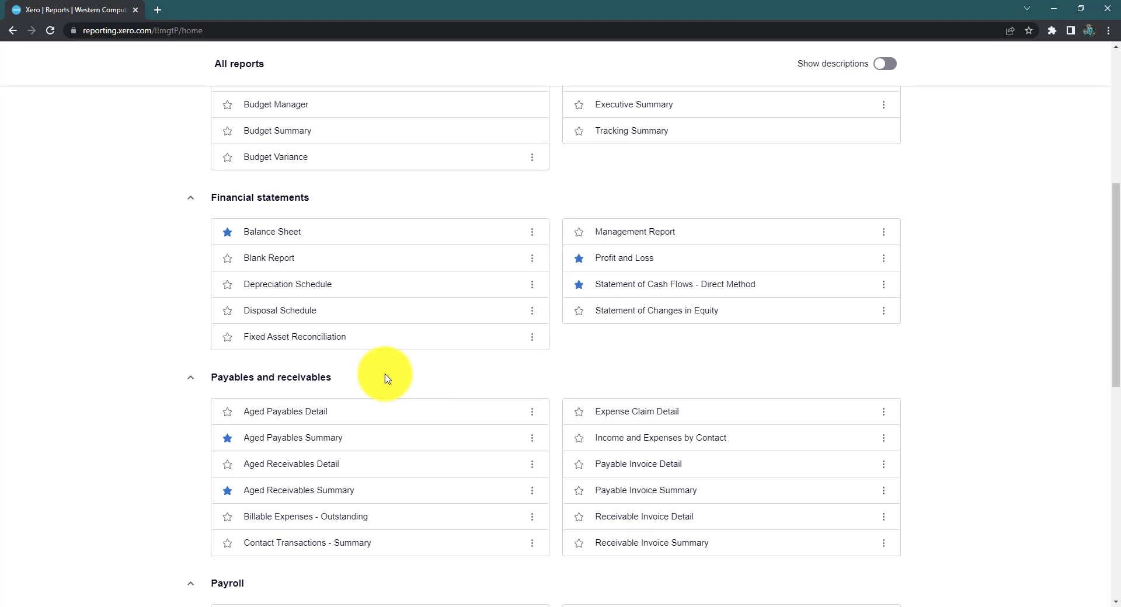
pyautogui.moveTo(1113, 283); pyautogui.dragTo(1118, 145)
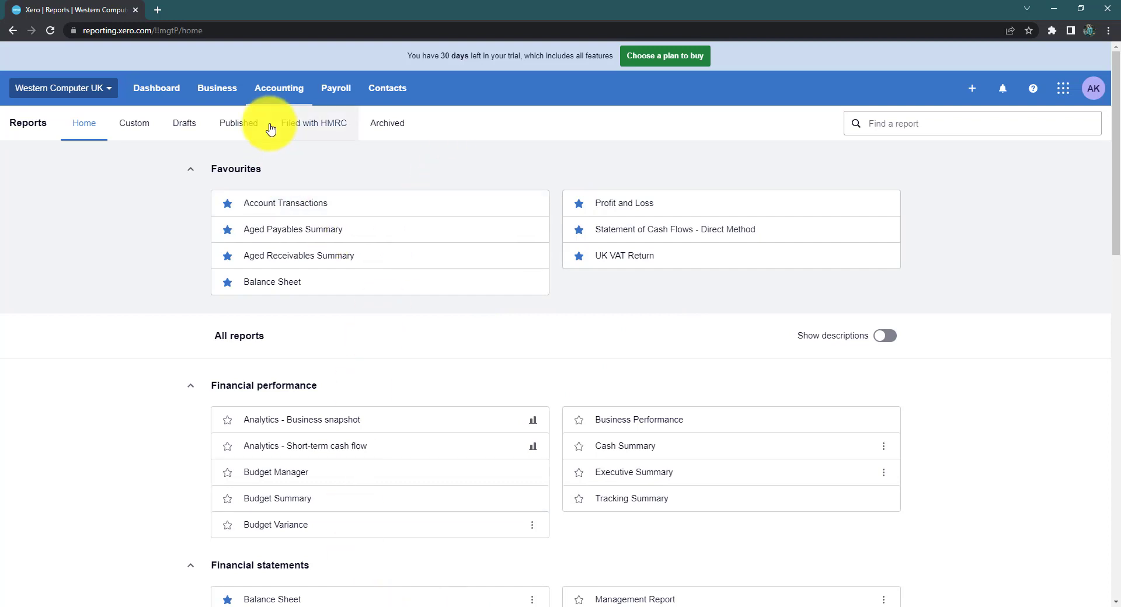
# Step: Open the Advanced accounting page and compare its starred features with the shortcuts listed under Accounting
pyautogui.click(278, 89)
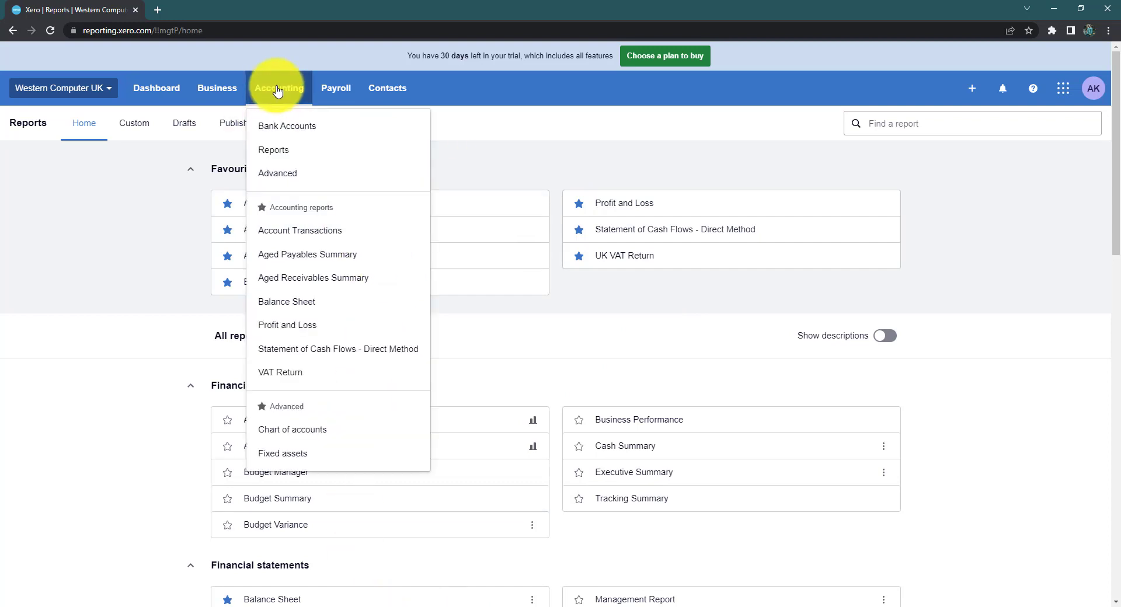
pyautogui.click(280, 175)
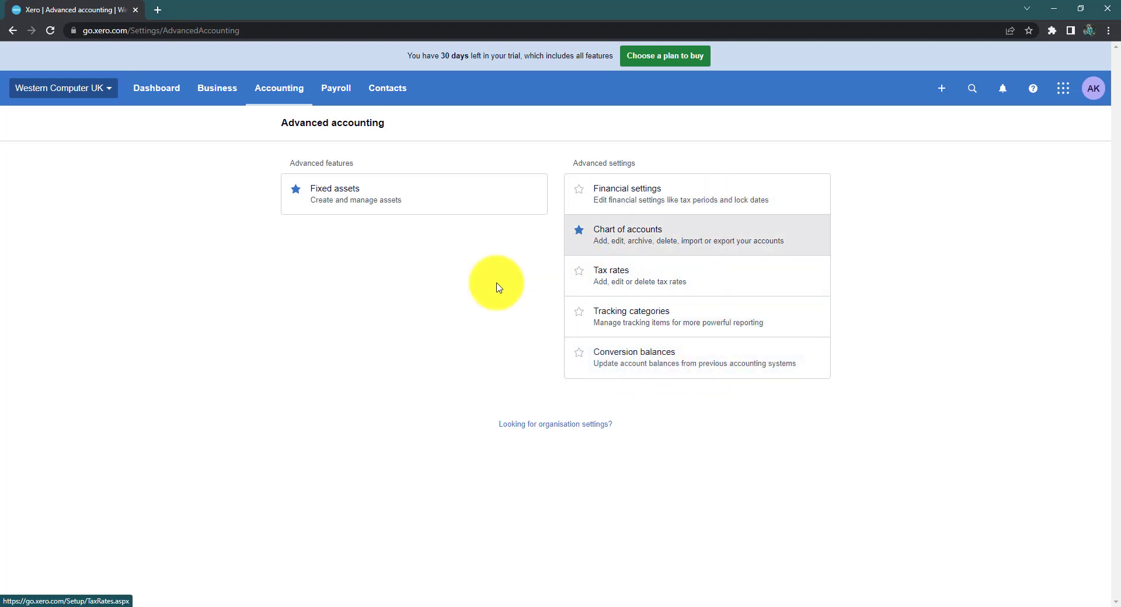
pyautogui.click(265, 83)
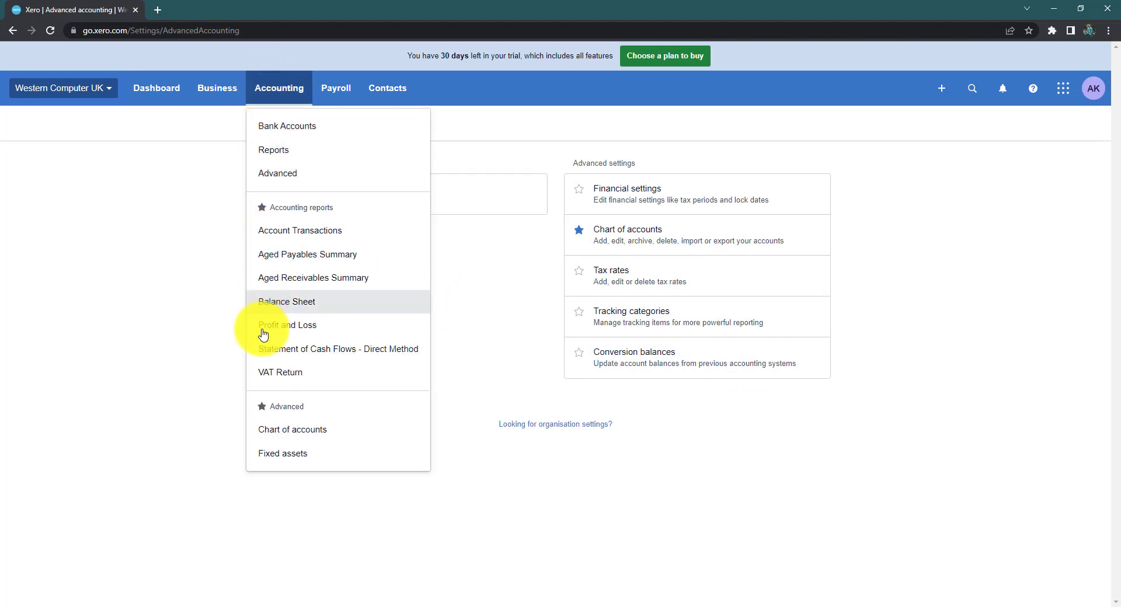
pyautogui.click(198, 412)
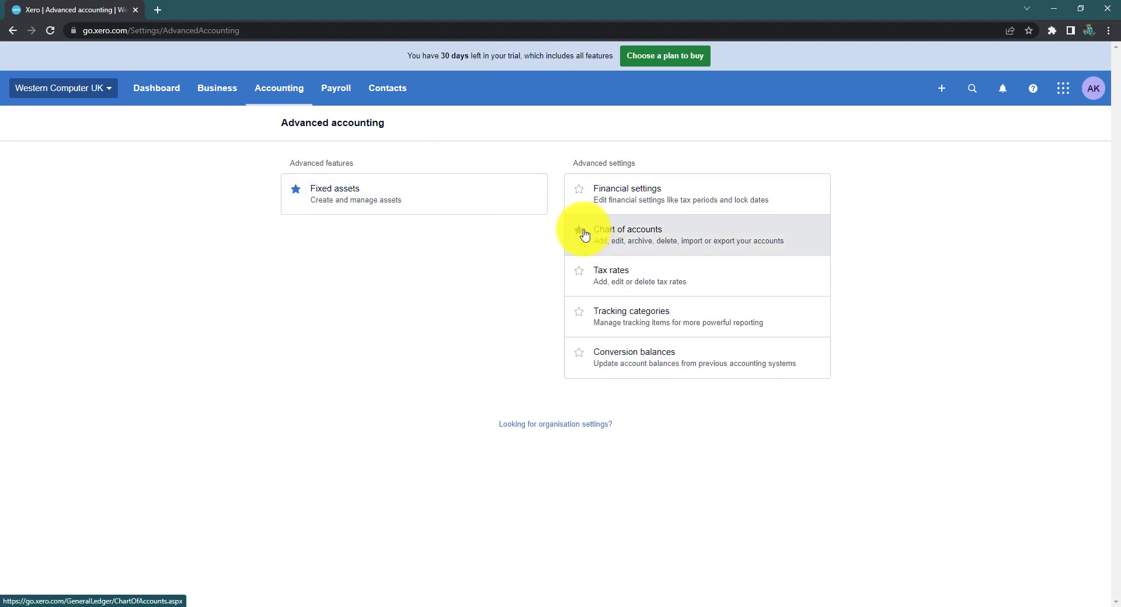
pyautogui.click(273, 87)
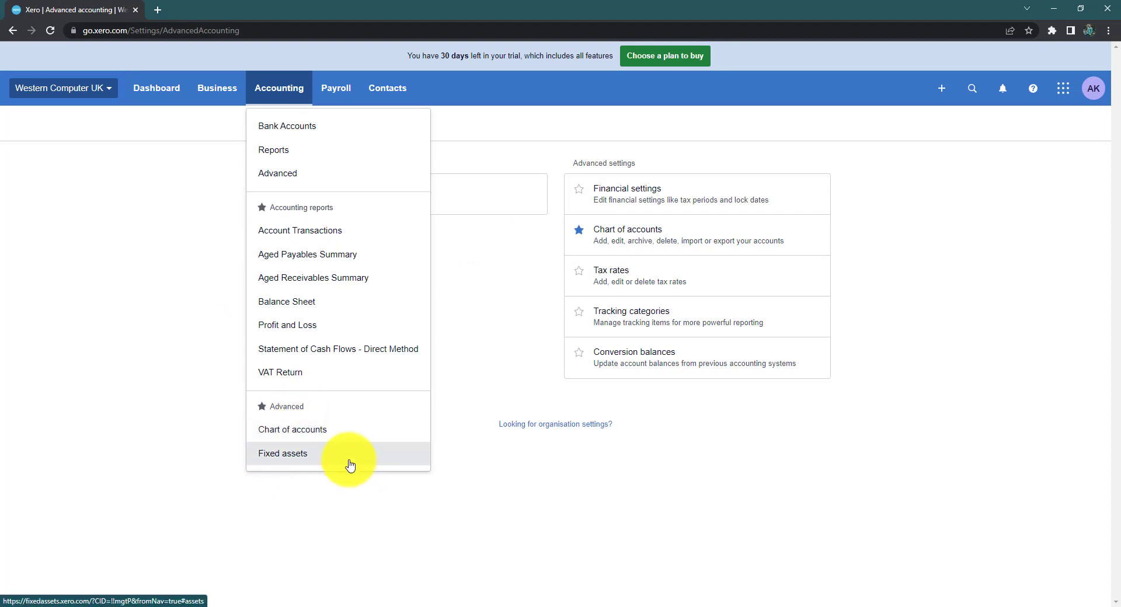
pyautogui.click(406, 507)
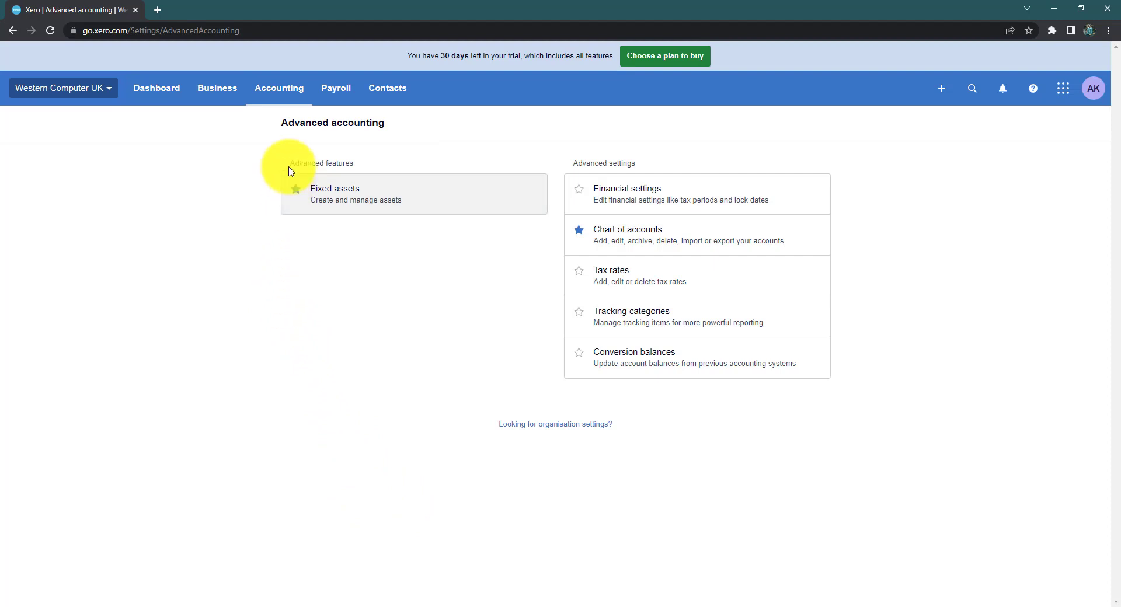
# Step: Look over the options available under Payroll and Contacts
pyautogui.click(348, 90)
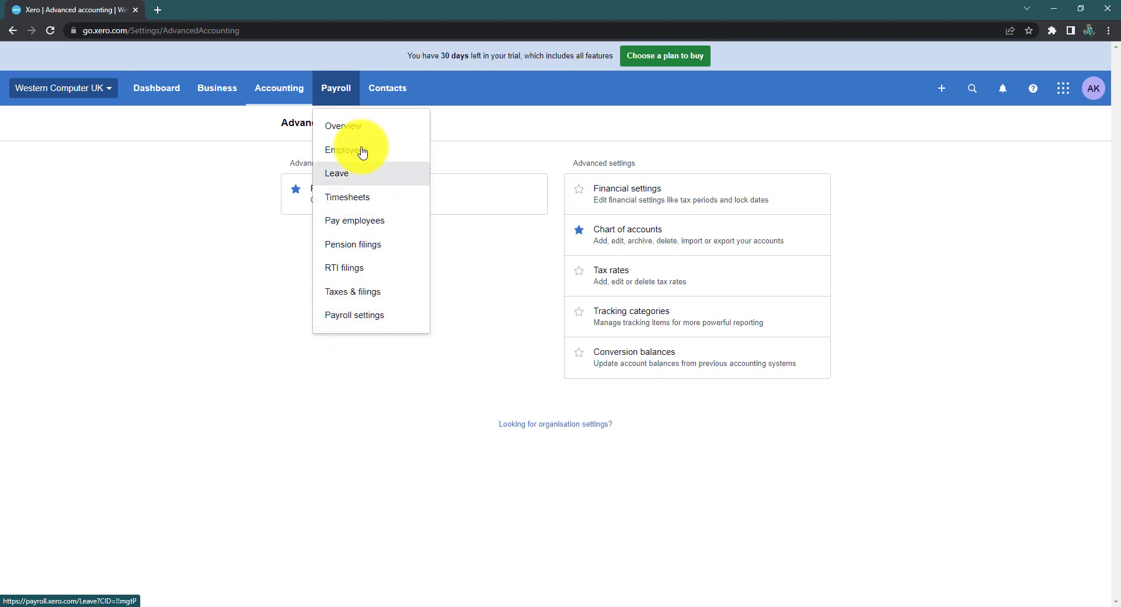
pyautogui.click(232, 211)
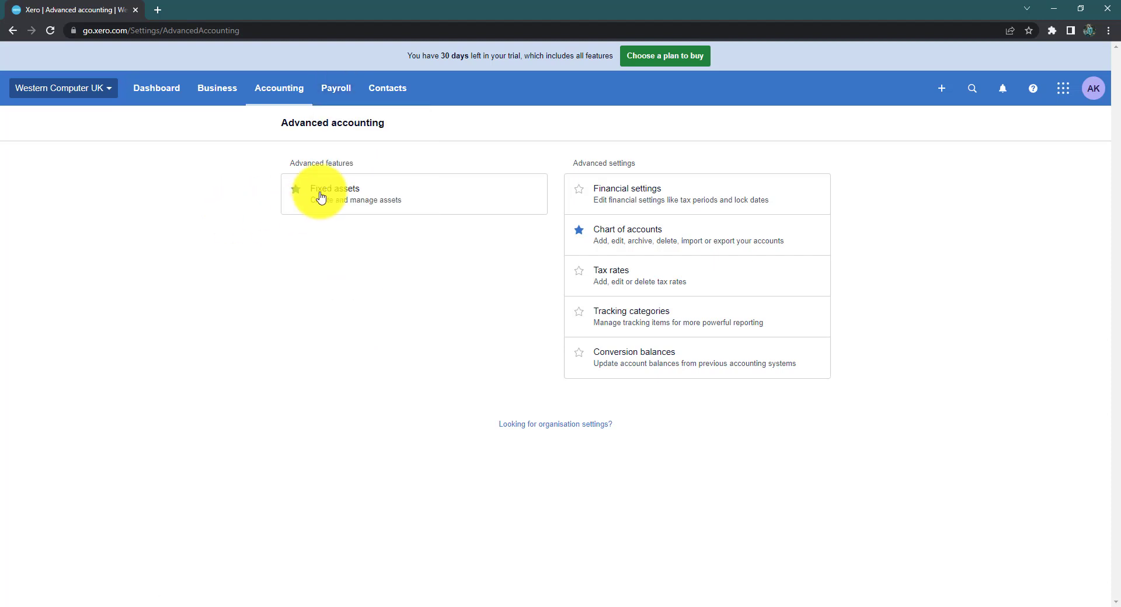
pyautogui.click(394, 99)
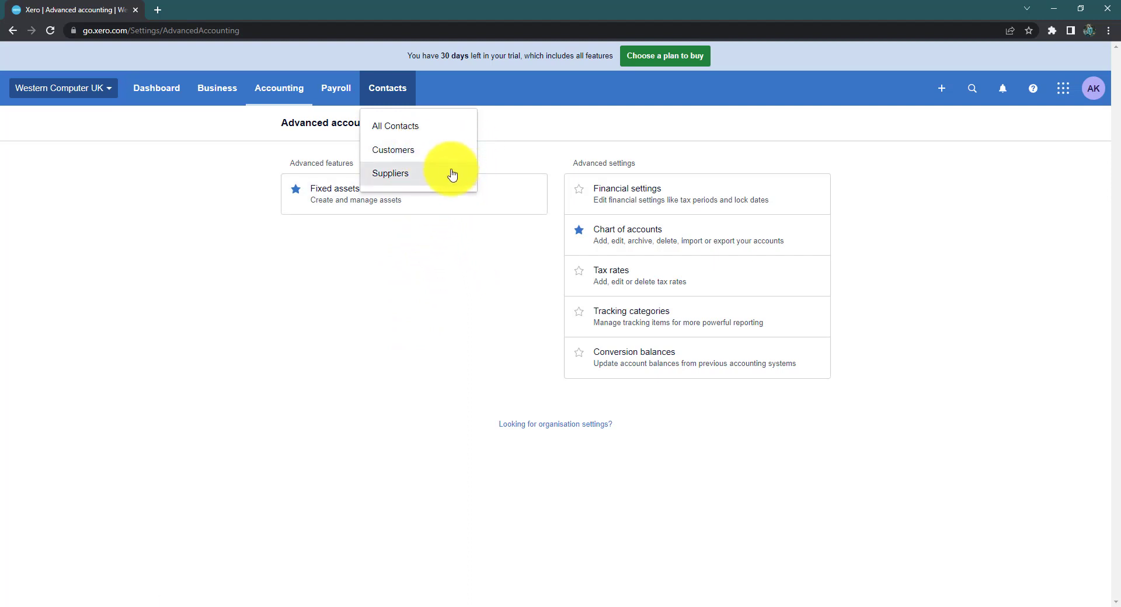
pyautogui.click(414, 337)
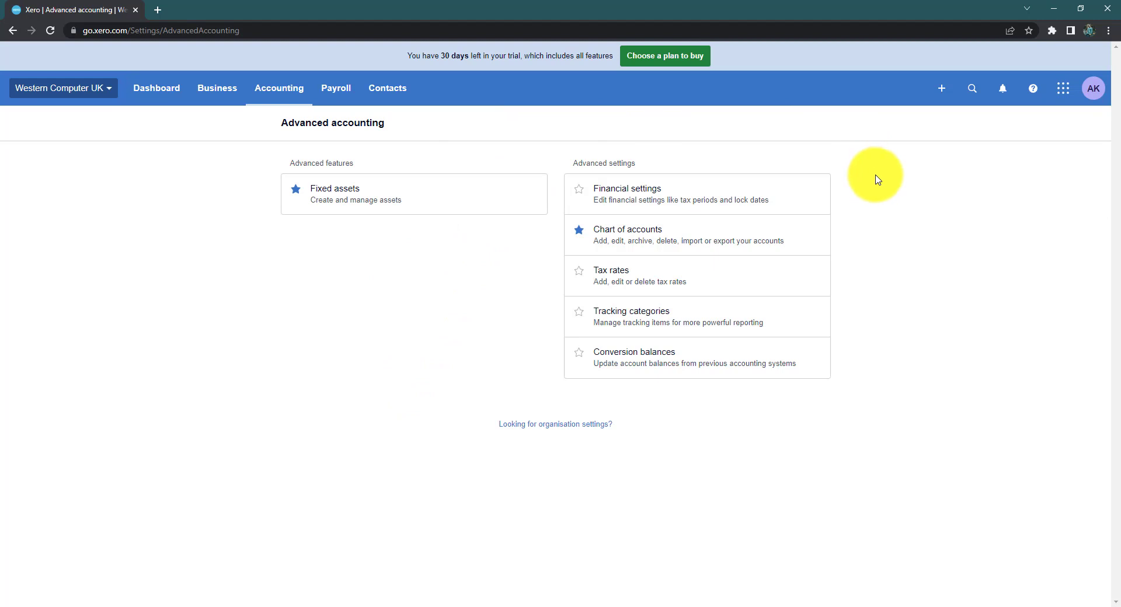
# Step: Compare the Create new options with the items listed under Business
pyautogui.click(942, 91)
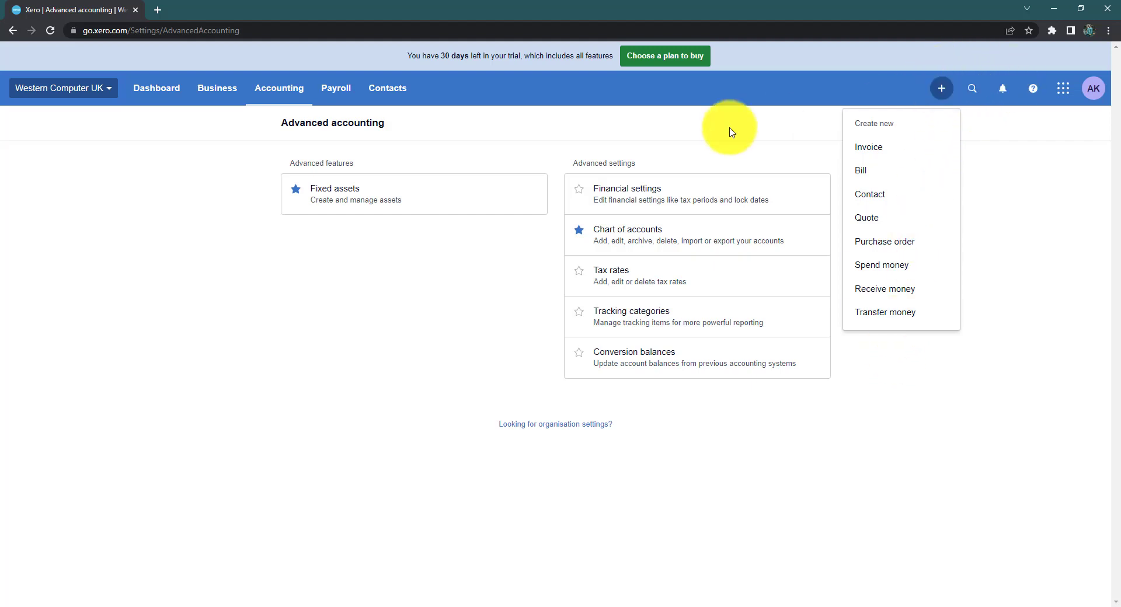
pyautogui.click(1046, 301)
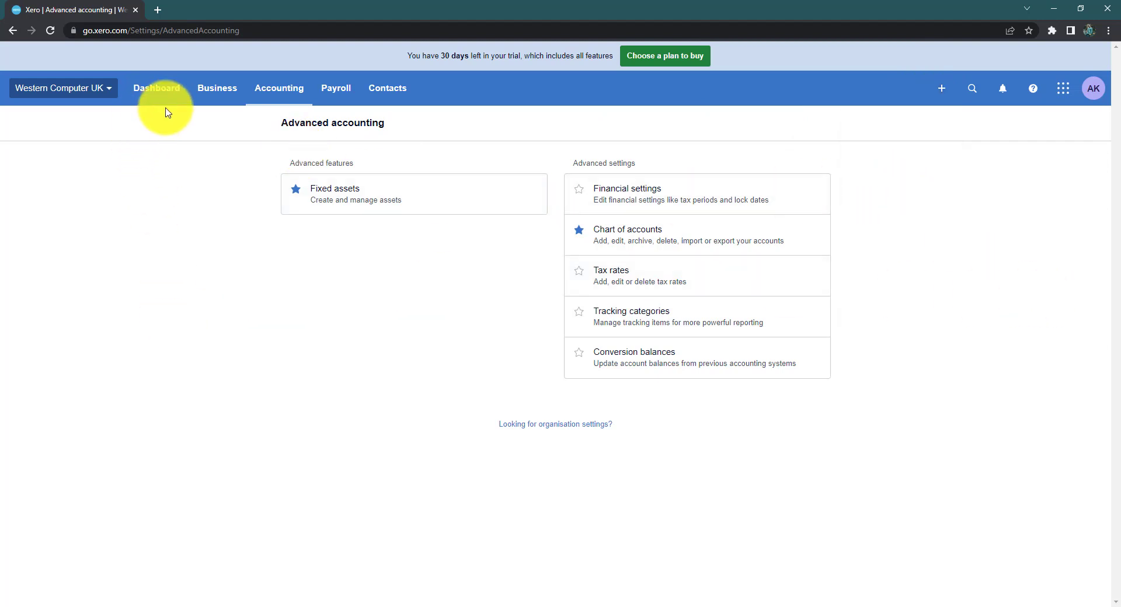
pyautogui.click(208, 90)
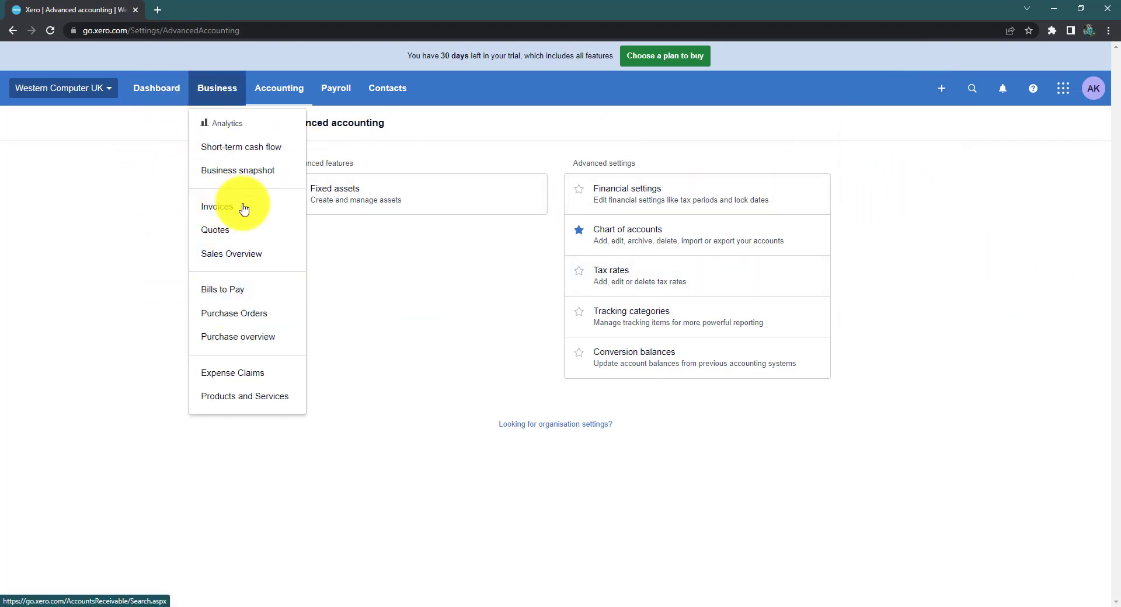
pyautogui.click(381, 250)
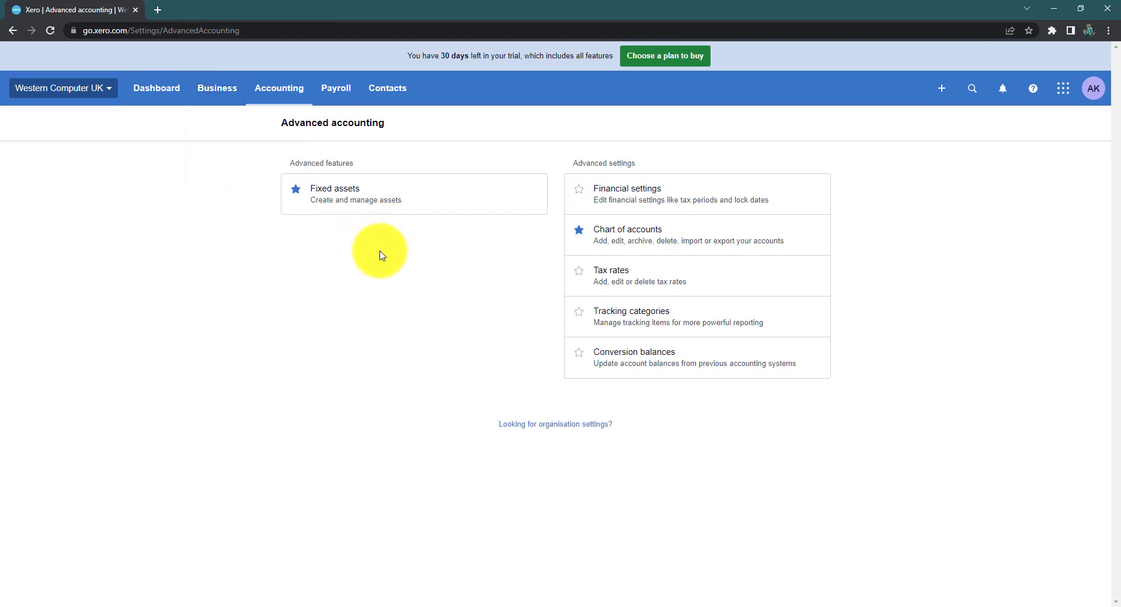
pyautogui.click(941, 88)
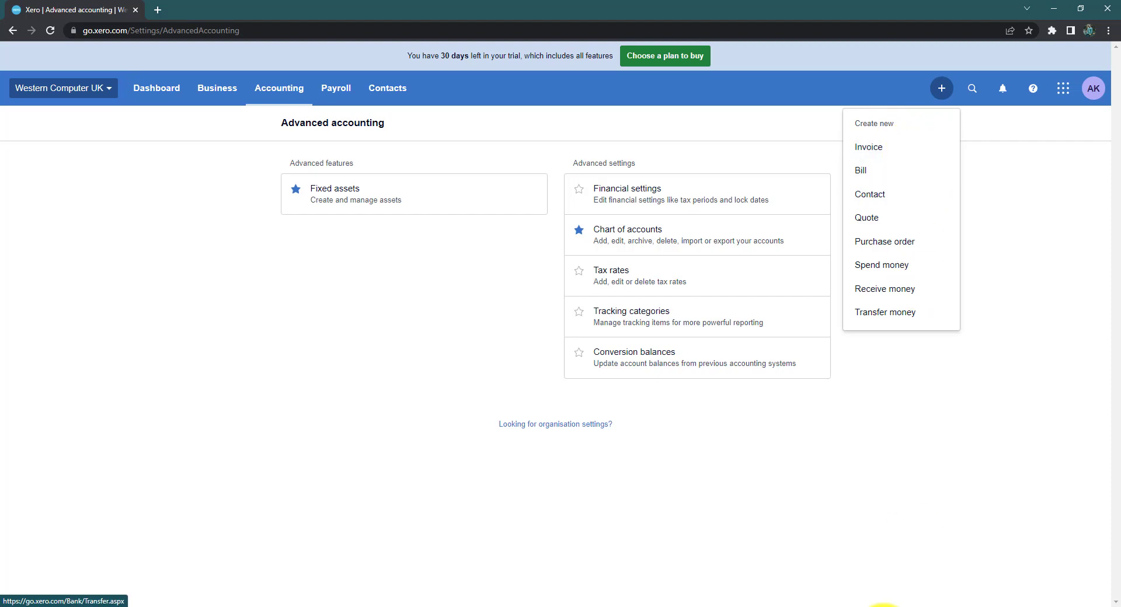
# Step: Try the term "d" in the contacts and transactions search, and restrict the search to Contacts
pyautogui.click(973, 89)
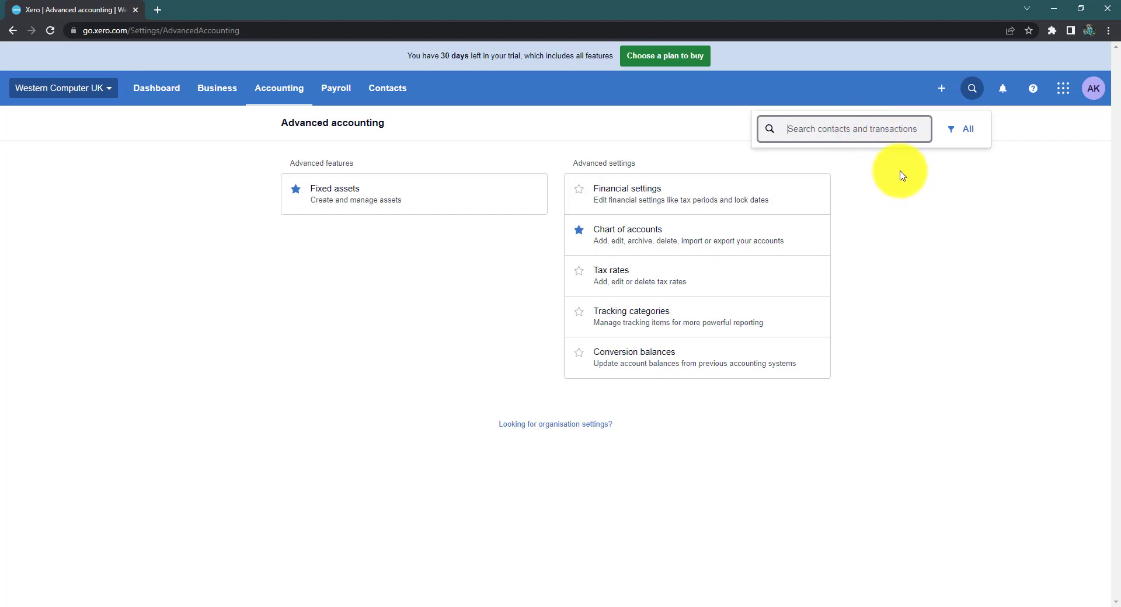
pyautogui.write('d')
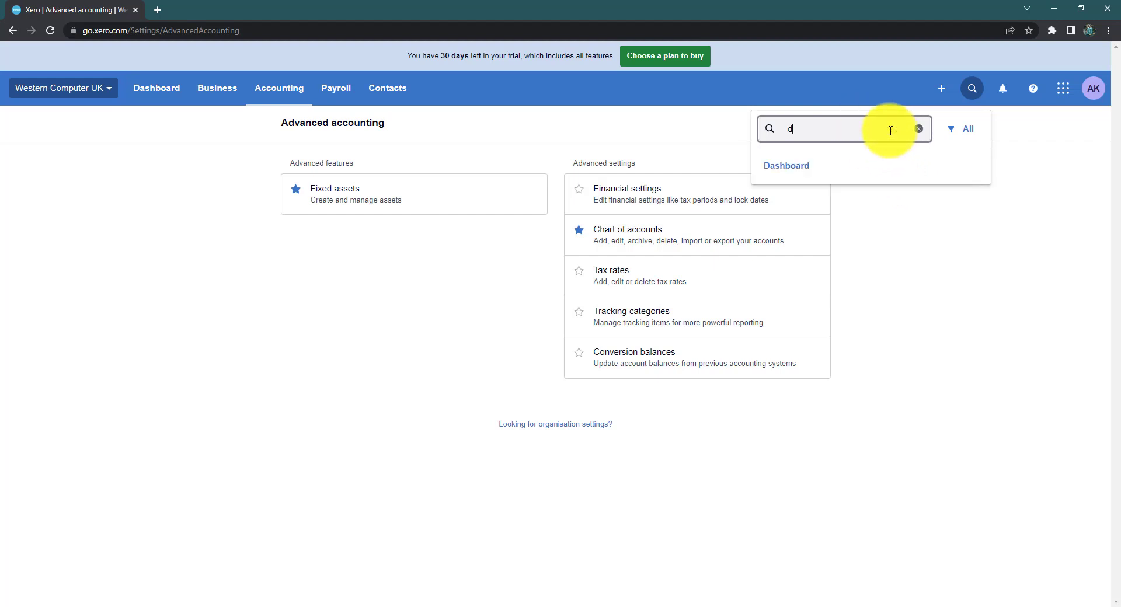
pyautogui.press('BackSpace')
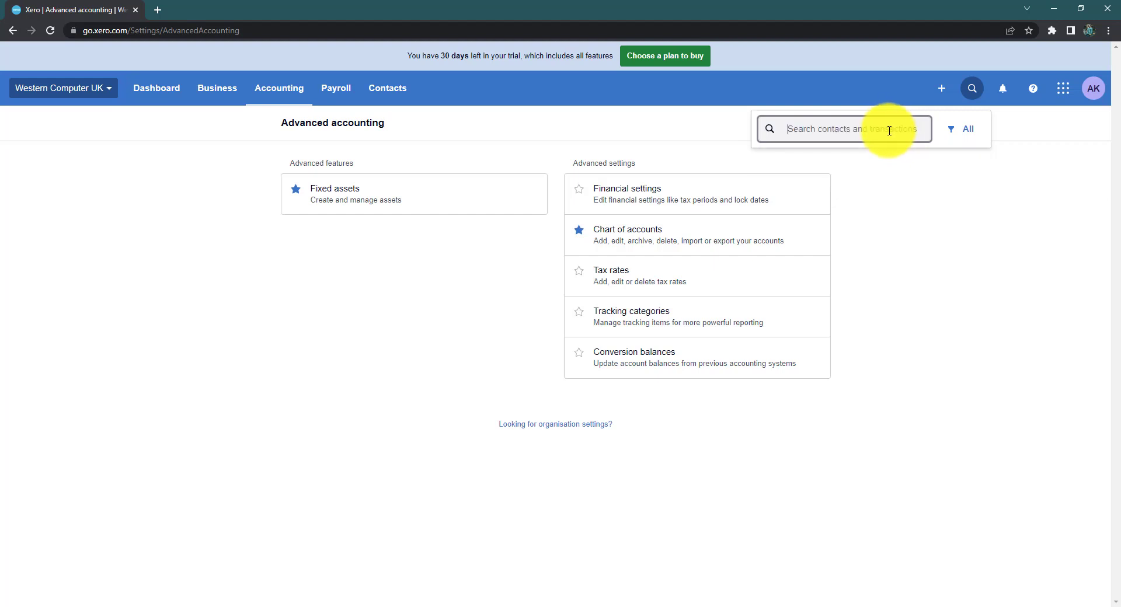
pyautogui.click(967, 133)
pyautogui.click(964, 187)
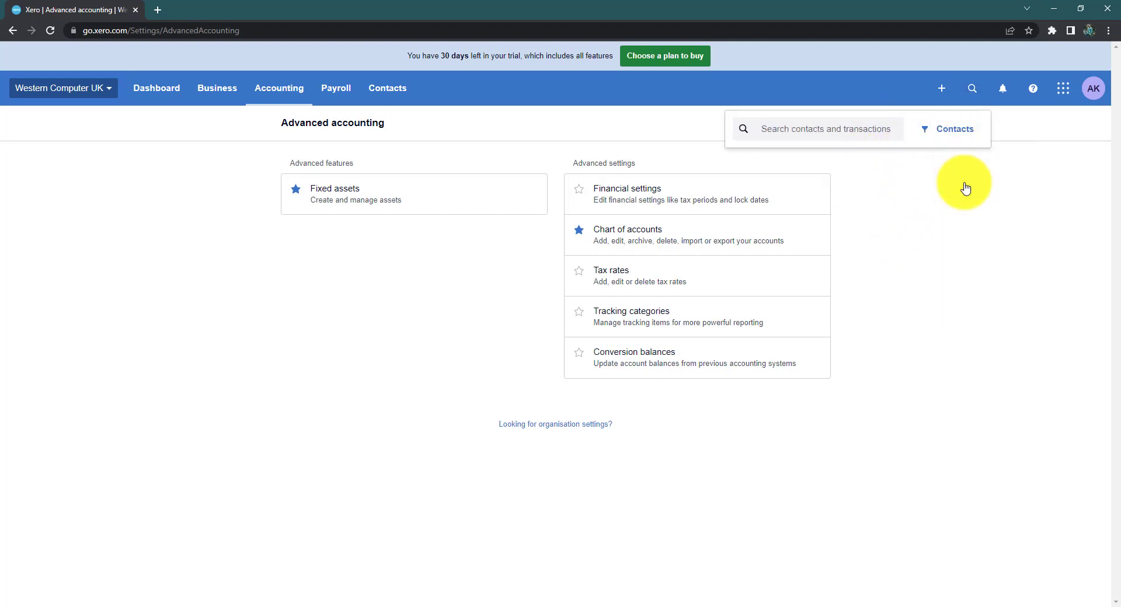
# Step: Search the contacts for a person's name, check the available search filters, and clear and close the search
pyautogui.click(820, 128)
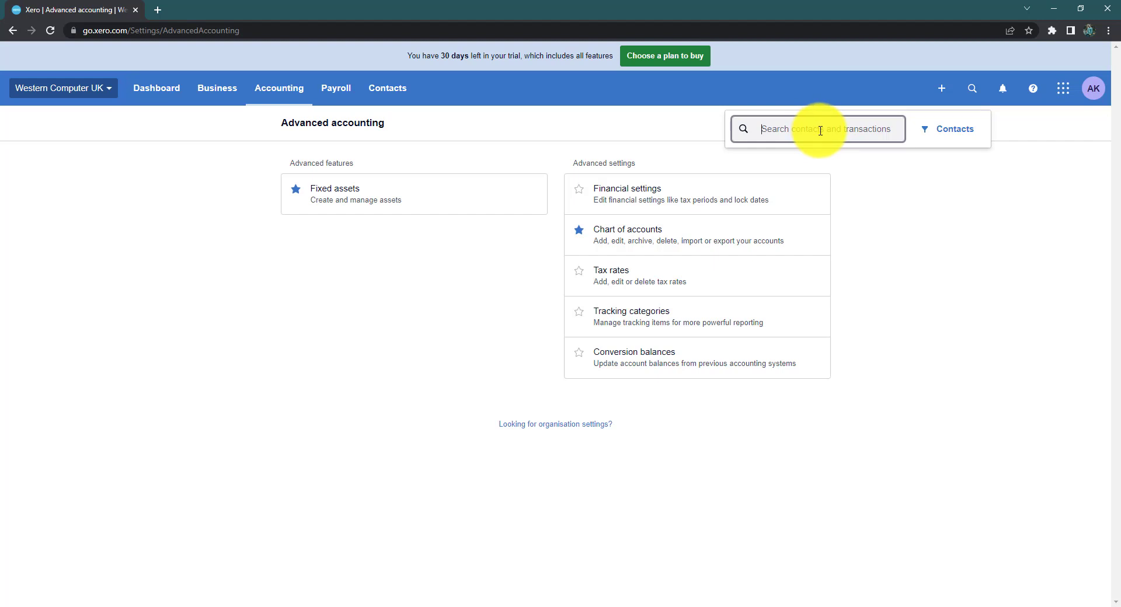
pyautogui.write('rahim')
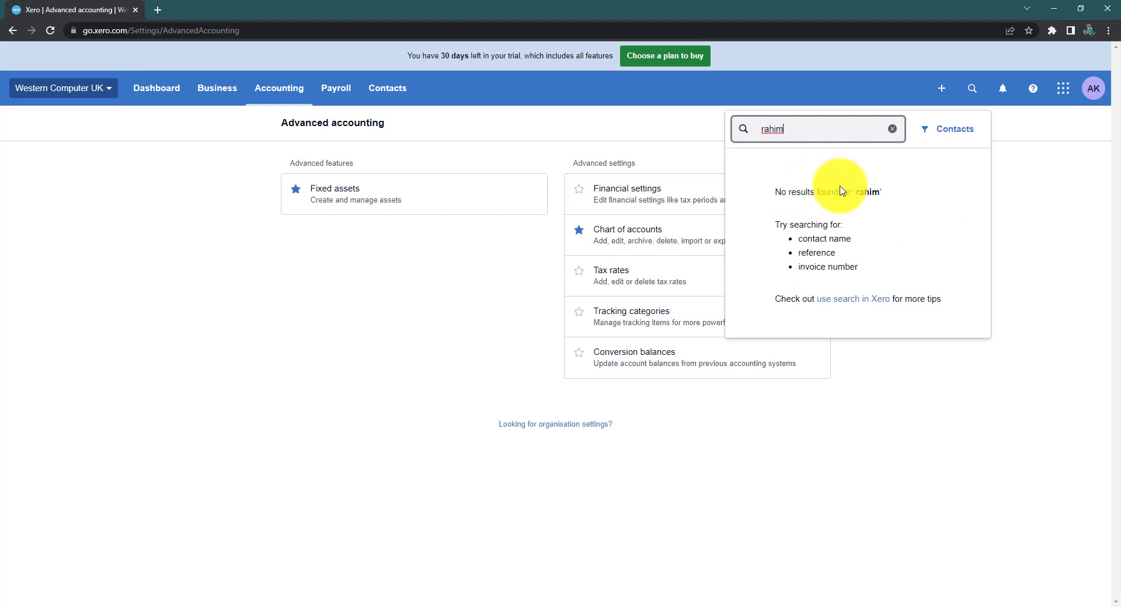
pyautogui.click(954, 133)
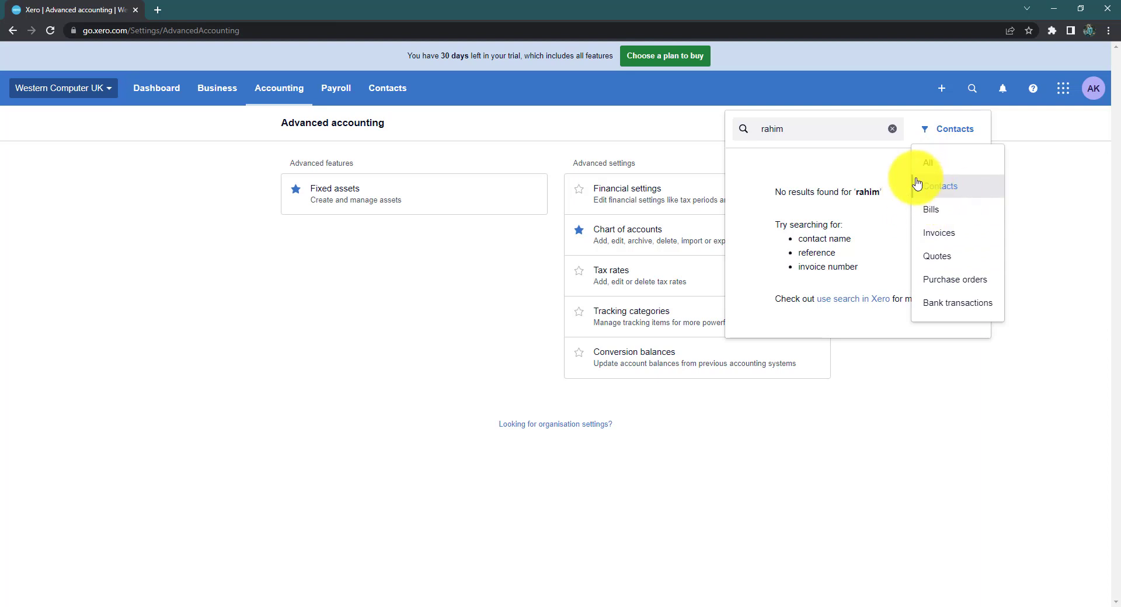
pyautogui.click(800, 126)
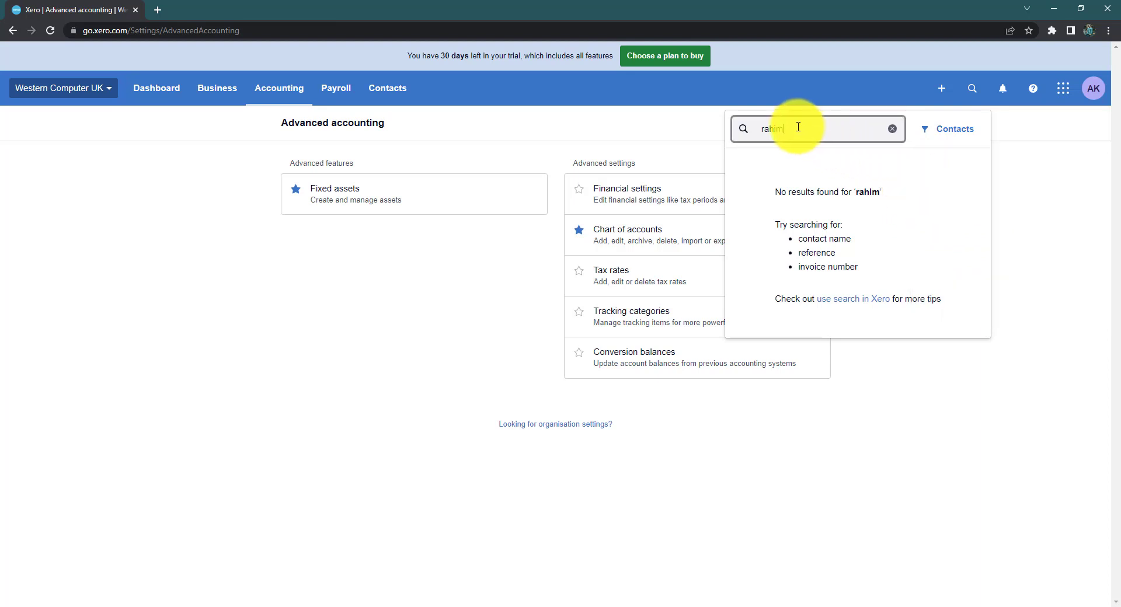
pyautogui.moveTo(783, 128); pyautogui.dragTo(743, 129)
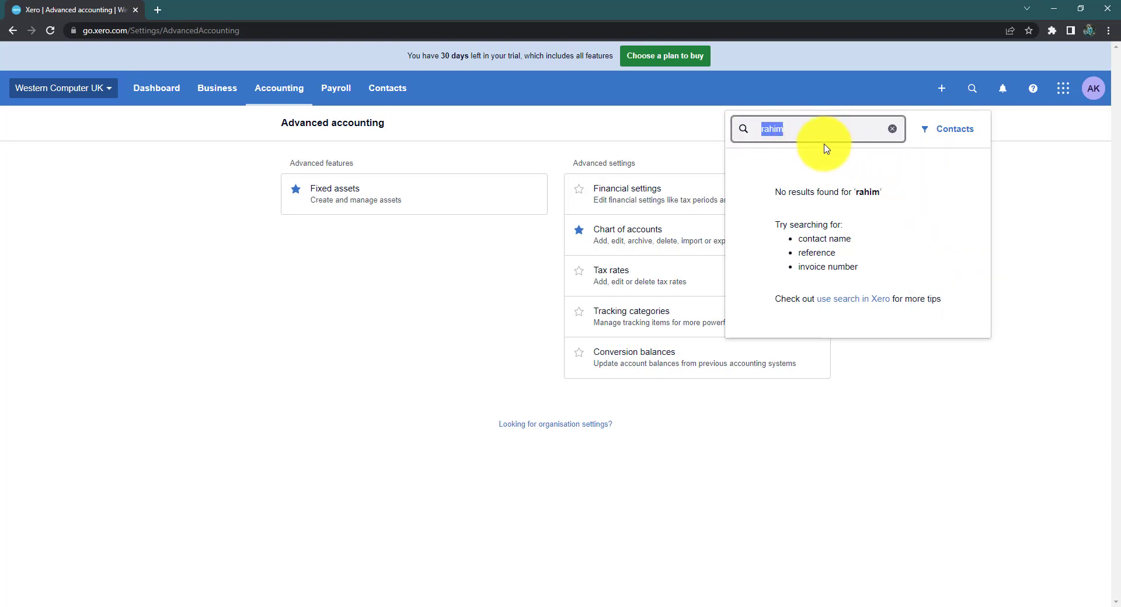
pyautogui.click(893, 129)
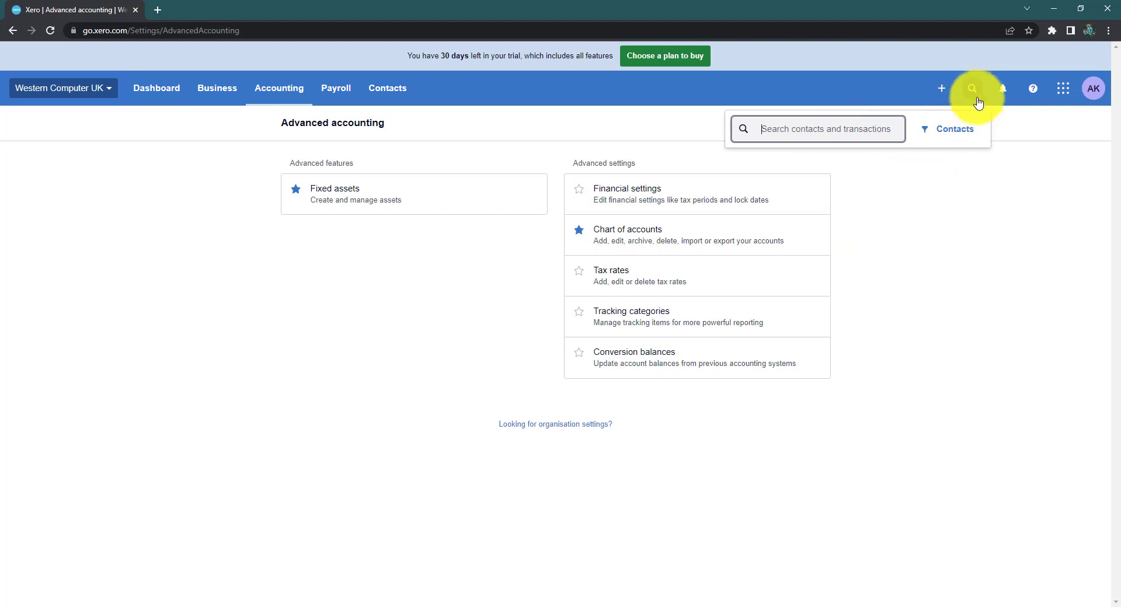
pyautogui.click(951, 170)
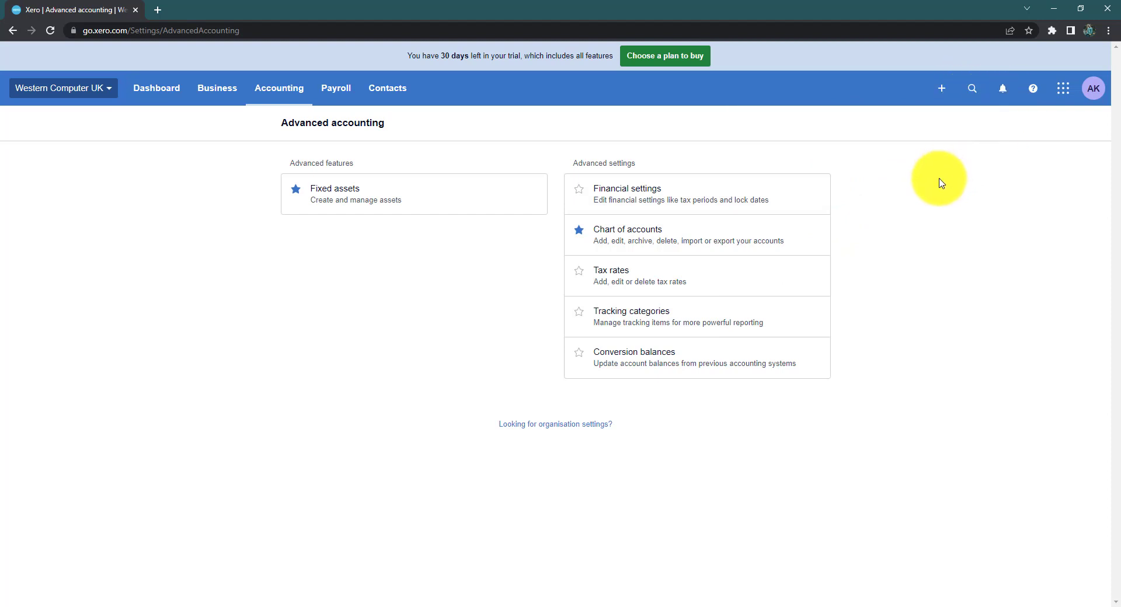
# Step: Look over the notifications, the help resources and the recommended apps
pyautogui.click(1003, 91)
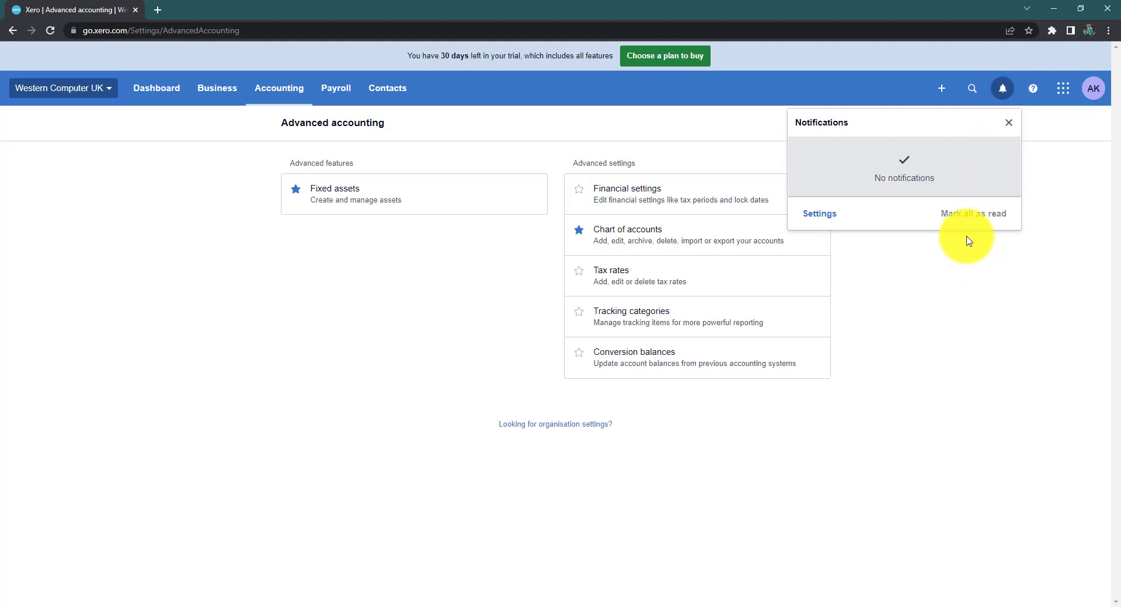
pyautogui.click(1002, 90)
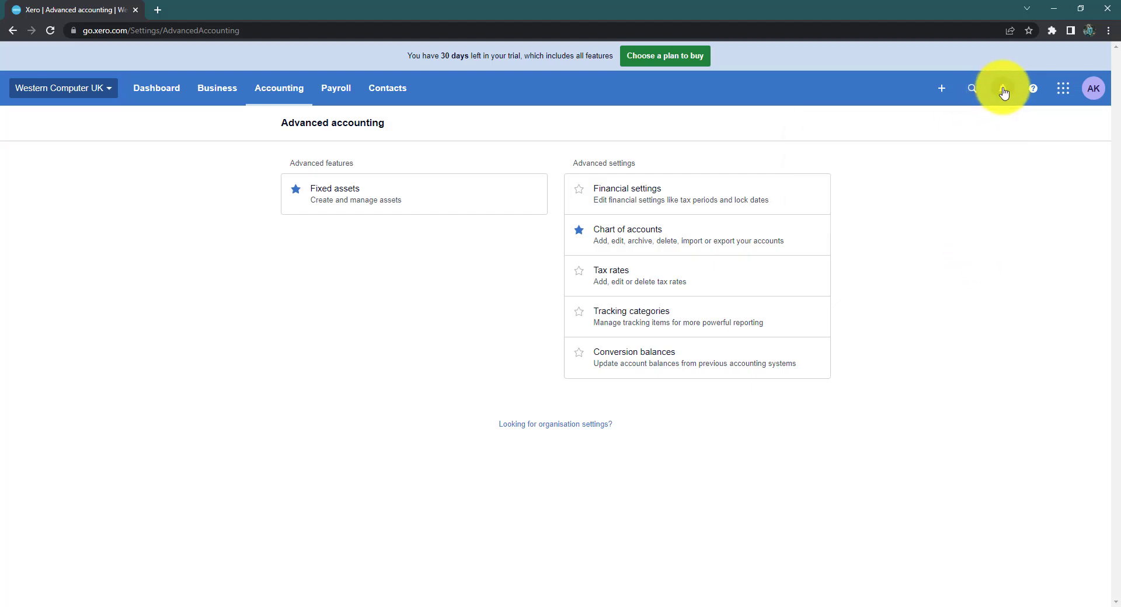
pyautogui.click(1033, 94)
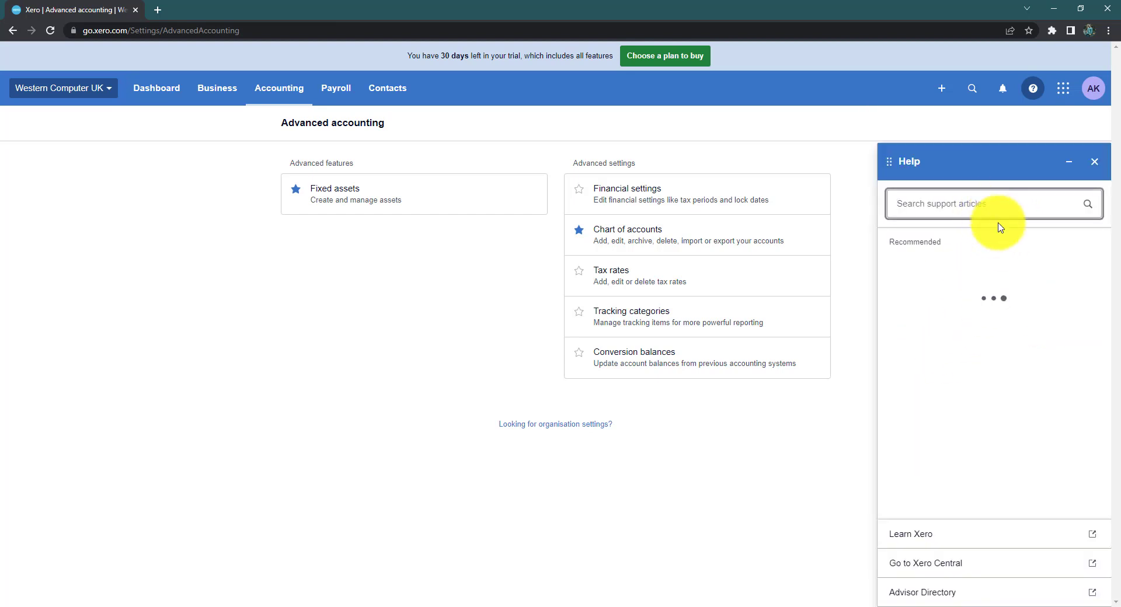
pyautogui.click(1030, 90)
pyautogui.click(1060, 93)
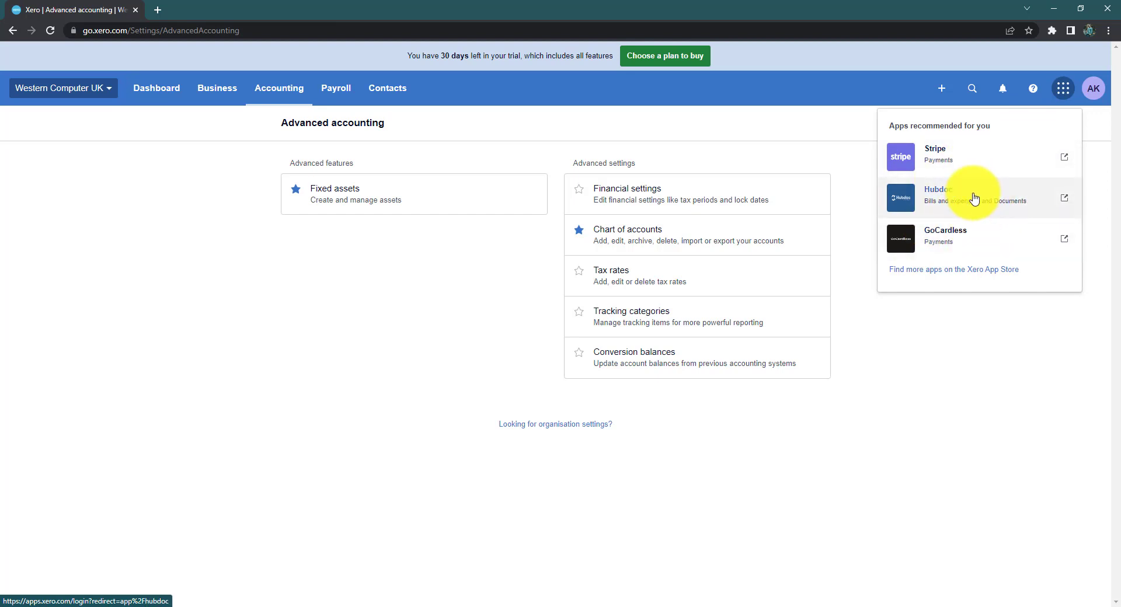
pyautogui.click(941, 303)
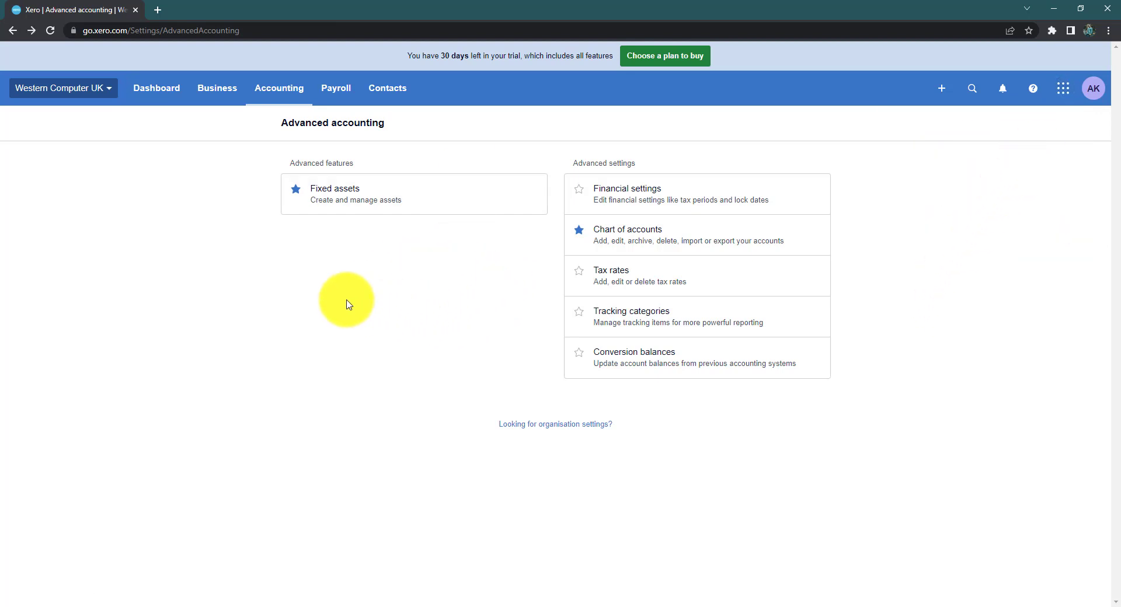
# Step: Review the Western Computer UK organisation options and open the Files page to view its inbox
pyautogui.click(105, 92)
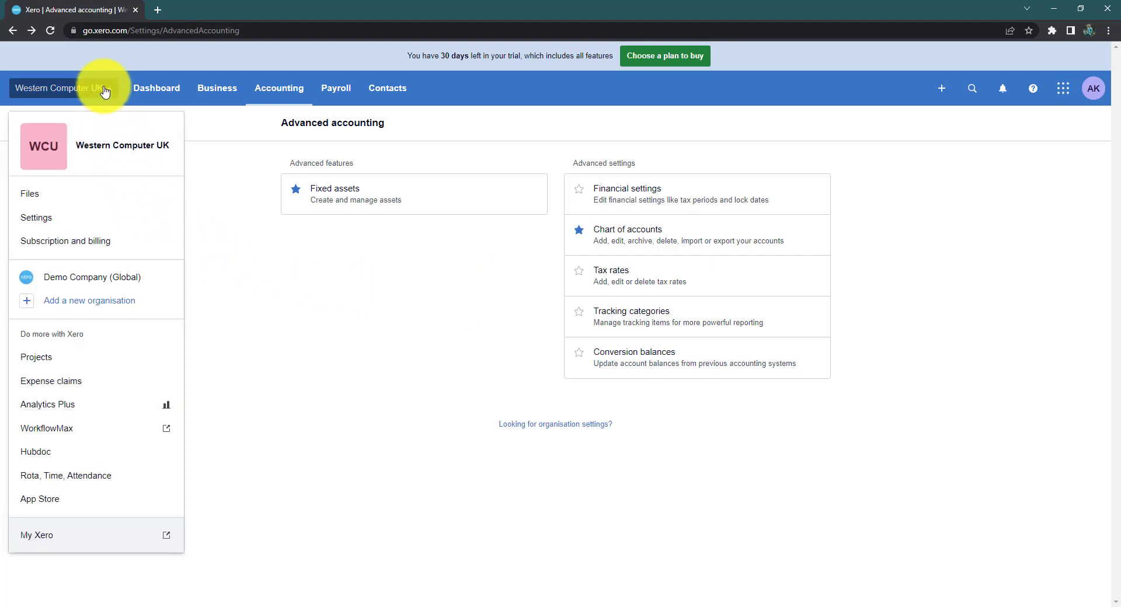
pyautogui.click(342, 337)
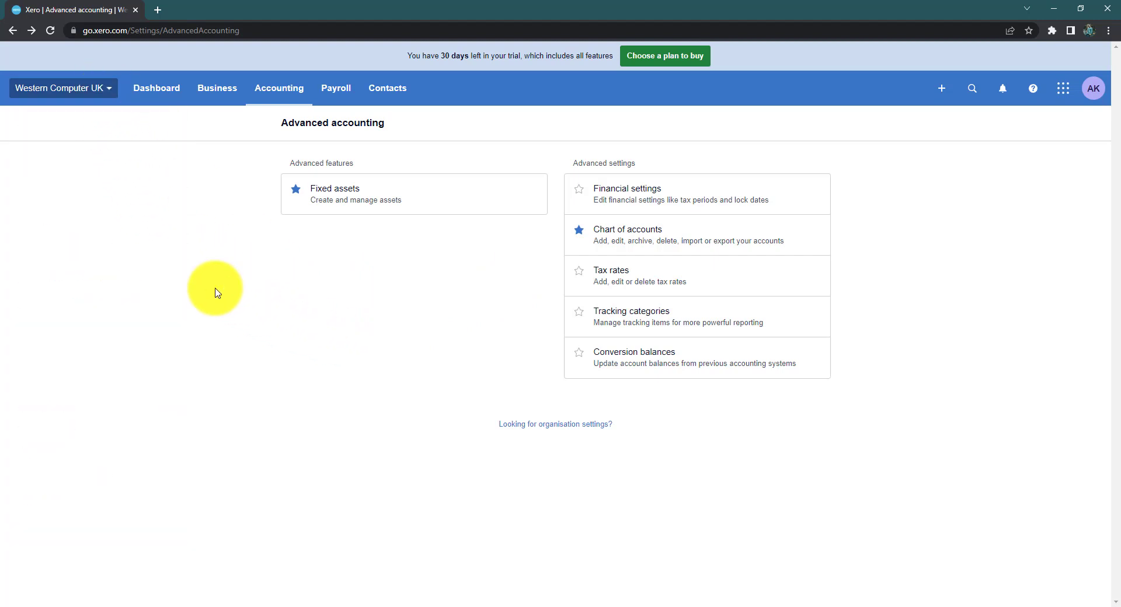
pyautogui.click(105, 97)
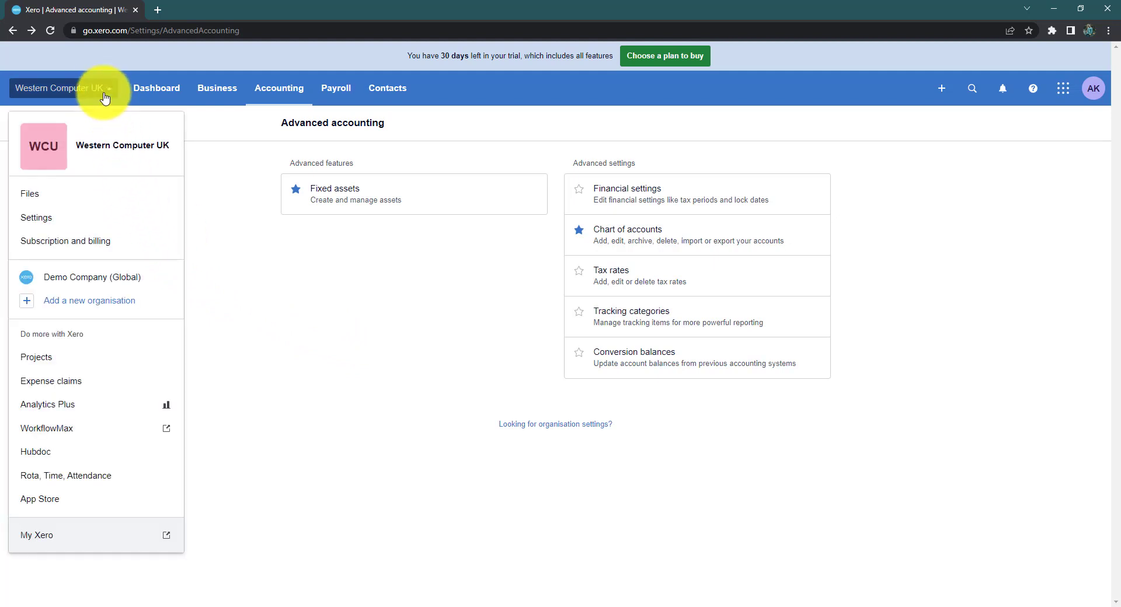
pyautogui.click(39, 197)
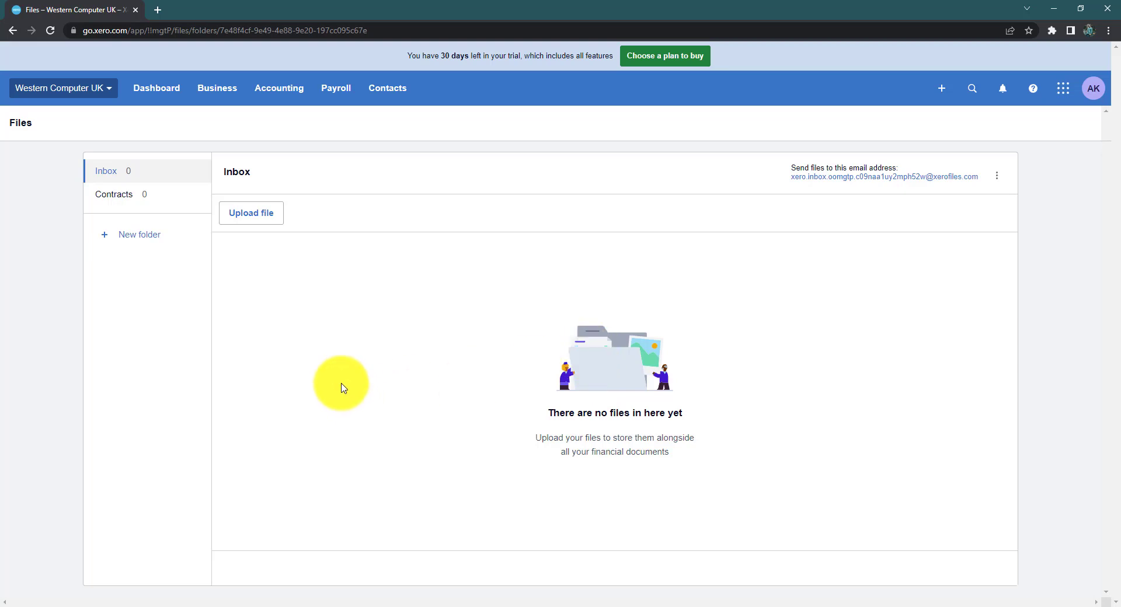
# Step: Upload the file Book1.xlsx from the Documents folder to the Files inbox
pyautogui.click(268, 214)
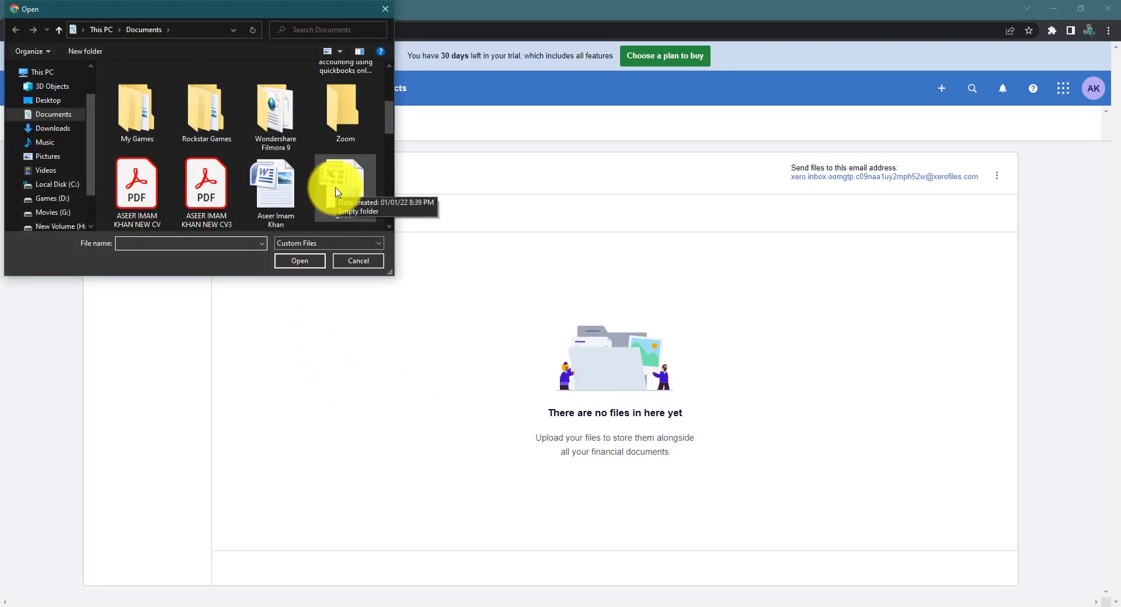
pyautogui.click(336, 192)
pyautogui.click(320, 267)
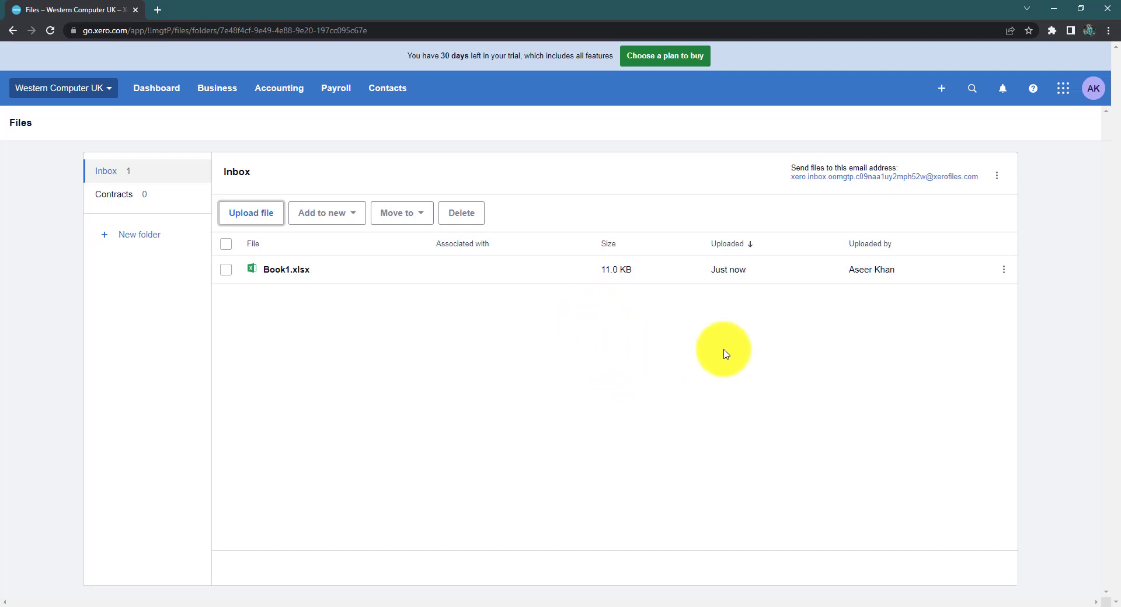
# Step: Review the actions available for Book1.xlsx, including its rename form, and leave them without changing the file
pyautogui.click(1004, 271)
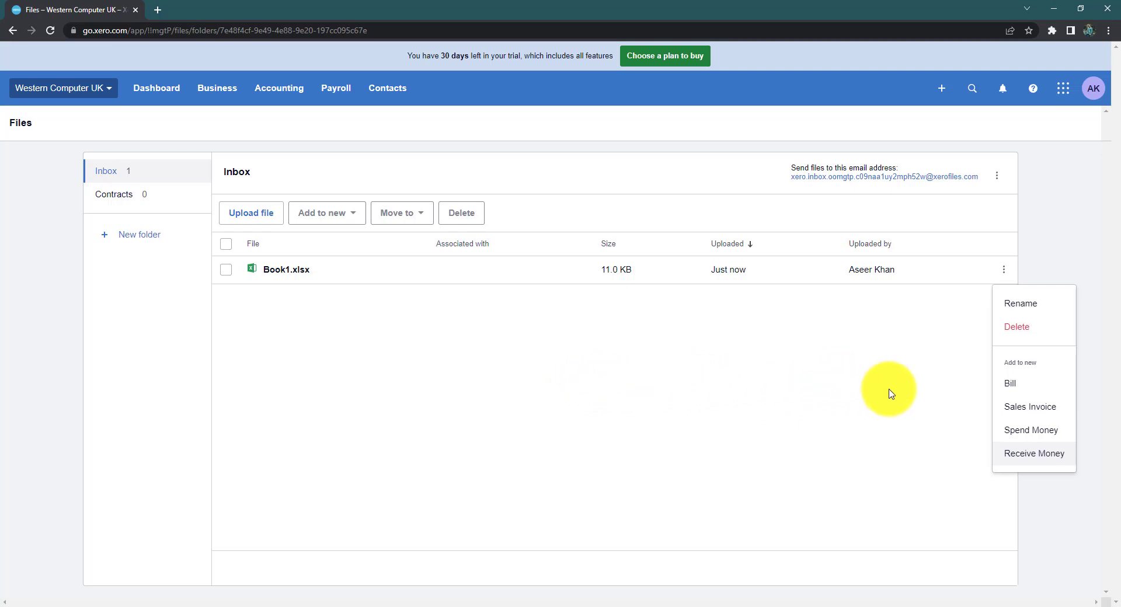
pyautogui.click(1027, 304)
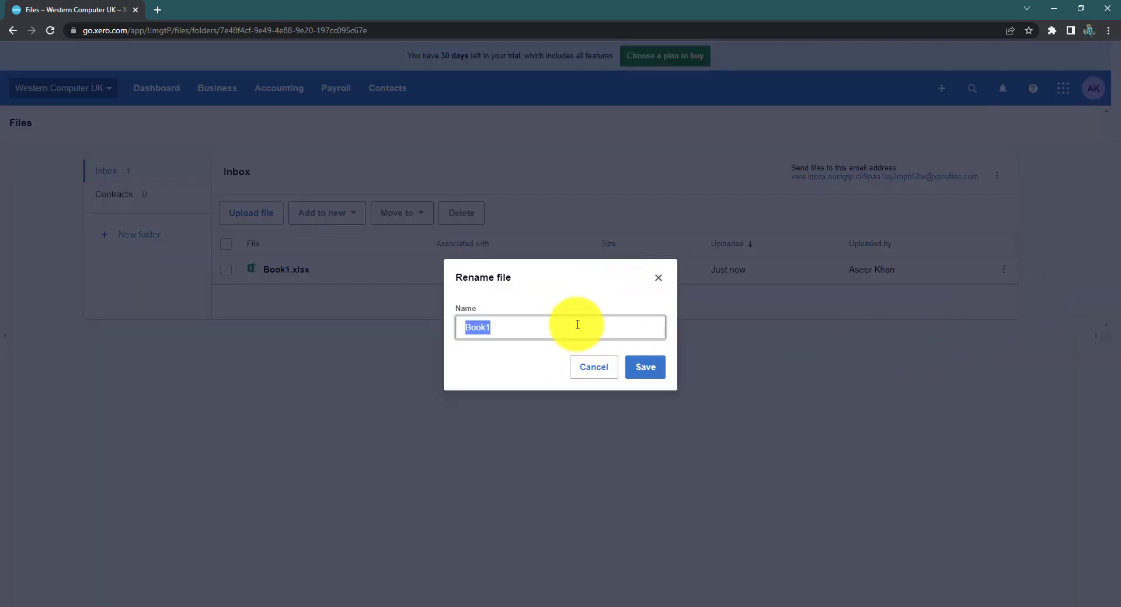
pyautogui.click(594, 368)
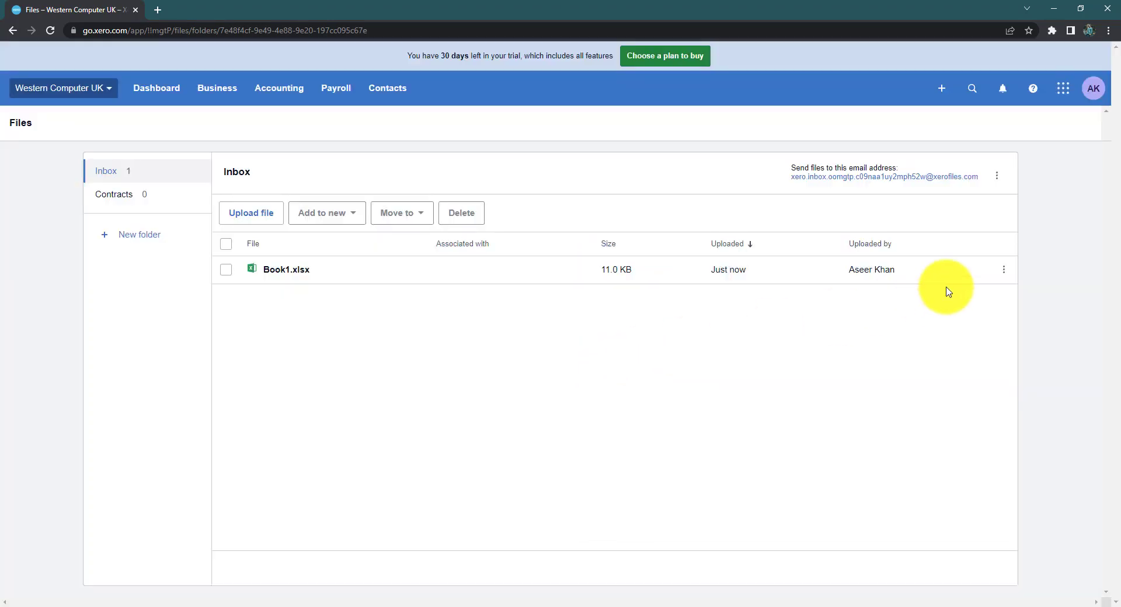
pyautogui.click(1004, 272)
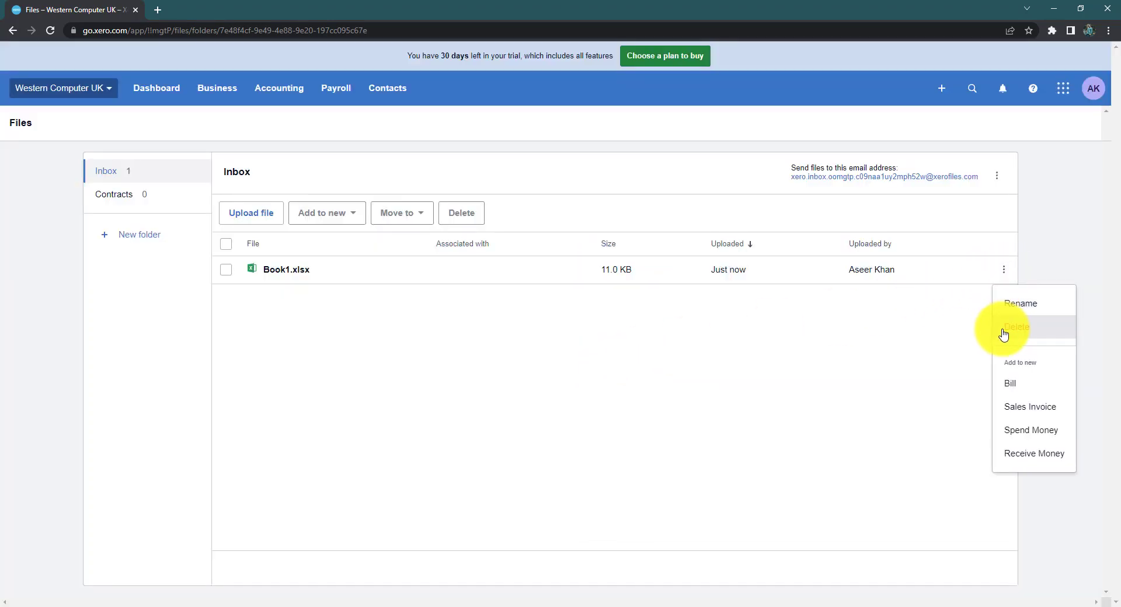
pyautogui.click(698, 405)
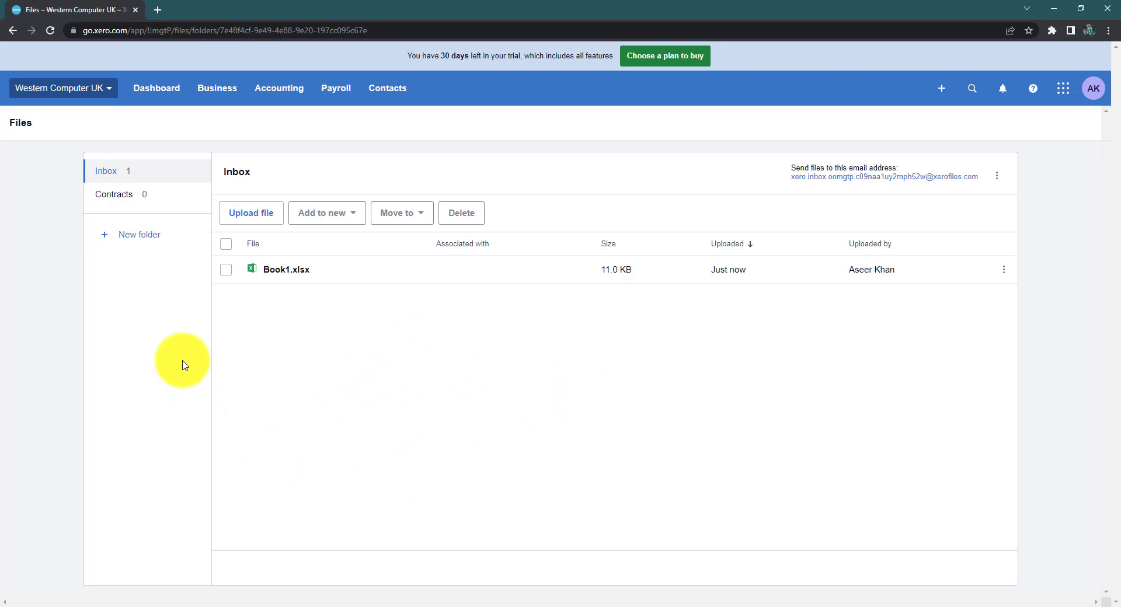
# Step: Create a new Files folder named "Bills Copy" and delete that folder again
pyautogui.click(136, 239)
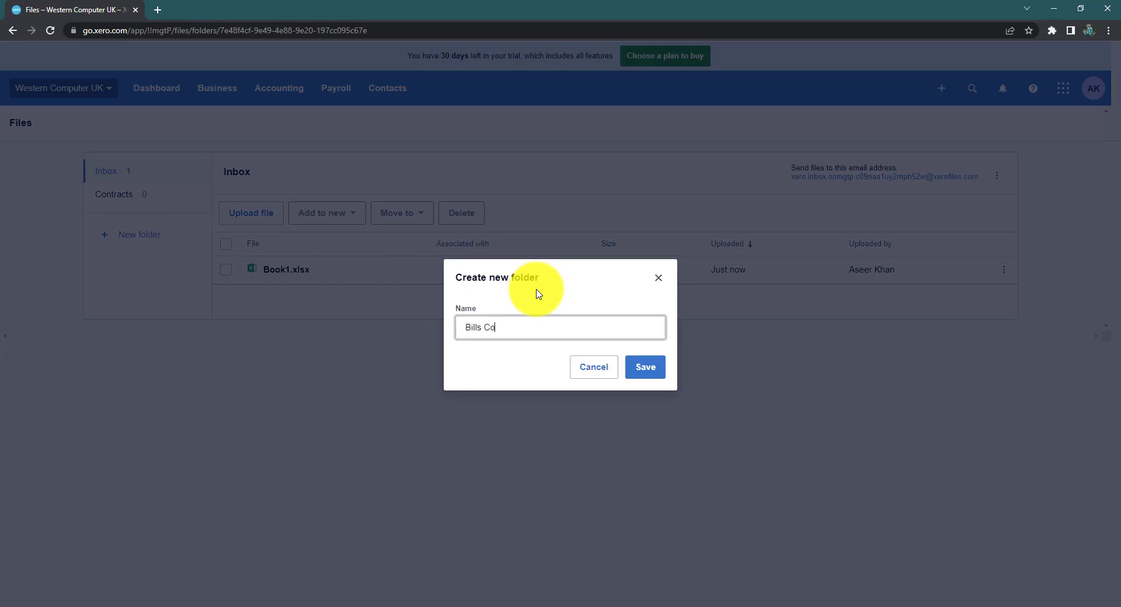
pyautogui.write('Bills Copy')
pyautogui.click(654, 368)
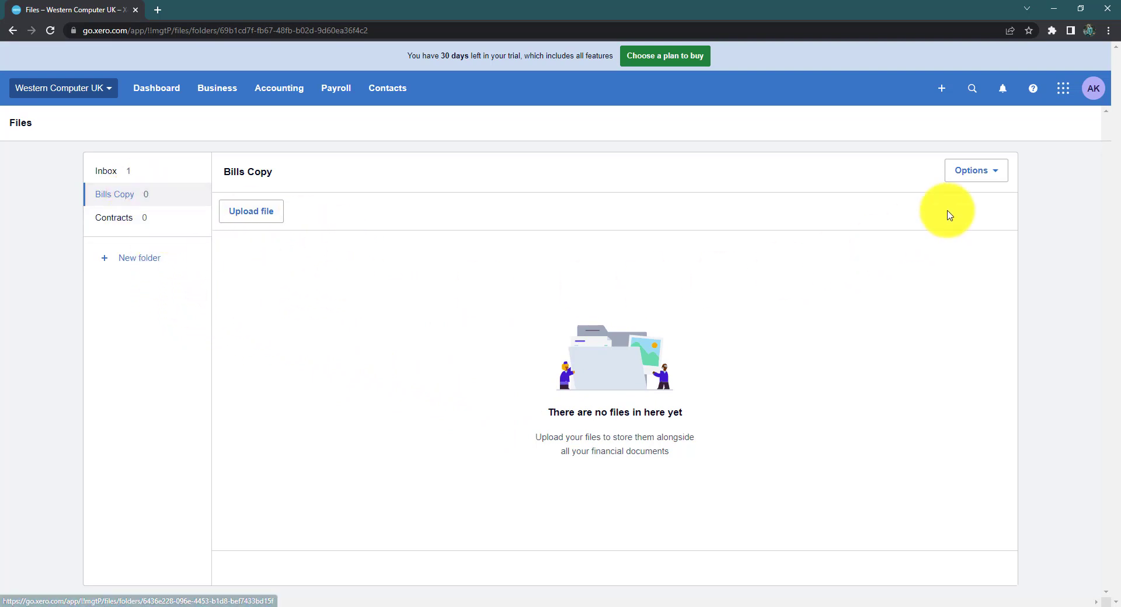
pyautogui.click(1005, 170)
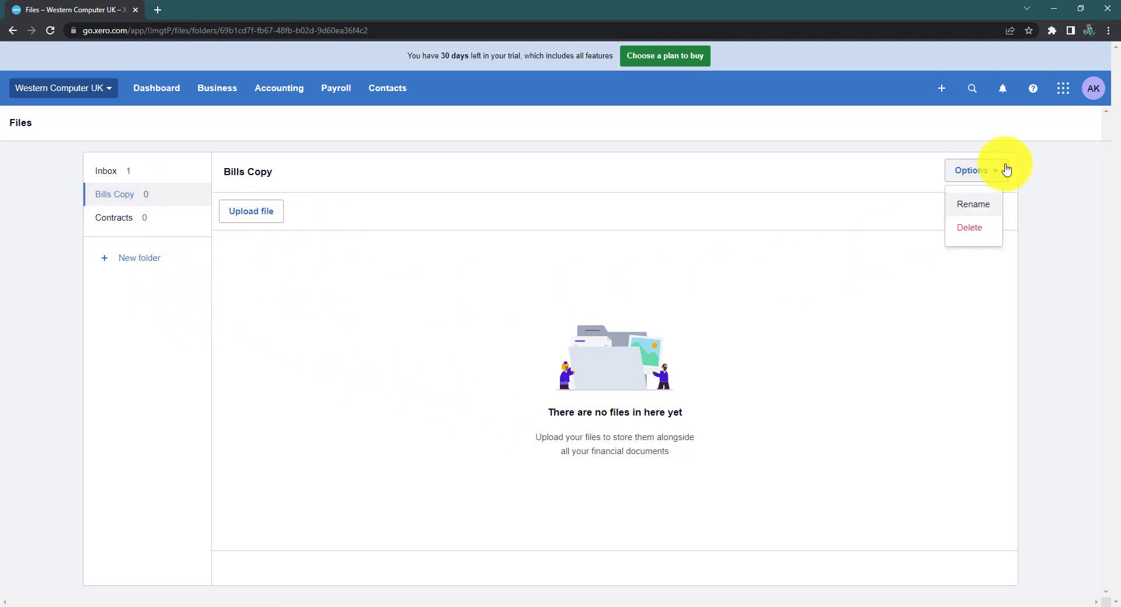
pyautogui.click(993, 232)
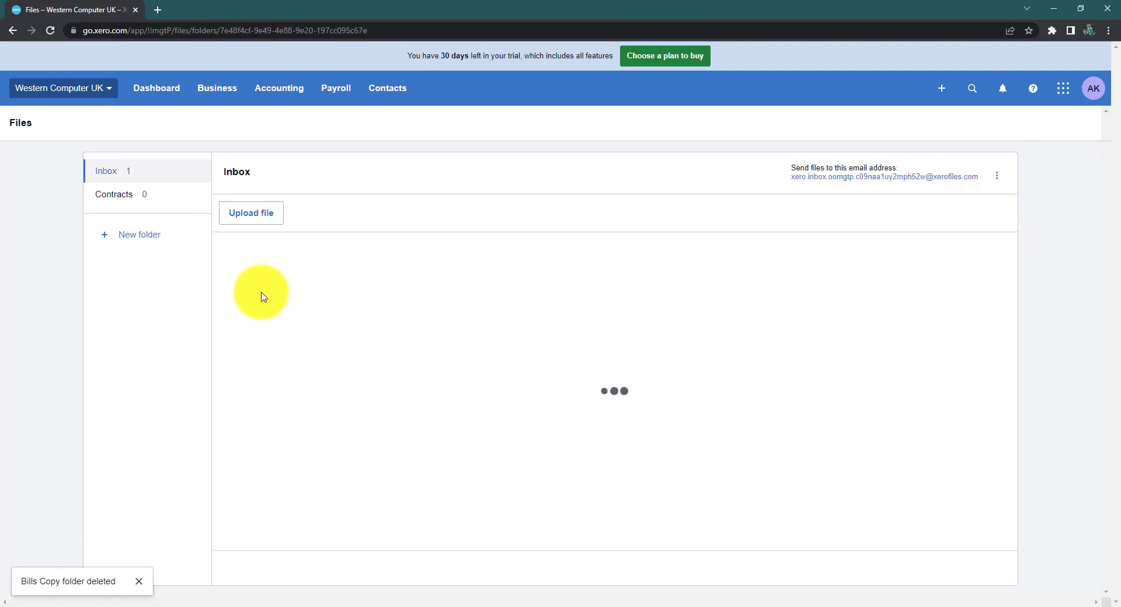
# Step: View the Contracts folder in Files and open the organisation settings of Western Computer UK
pyautogui.click(101, 194)
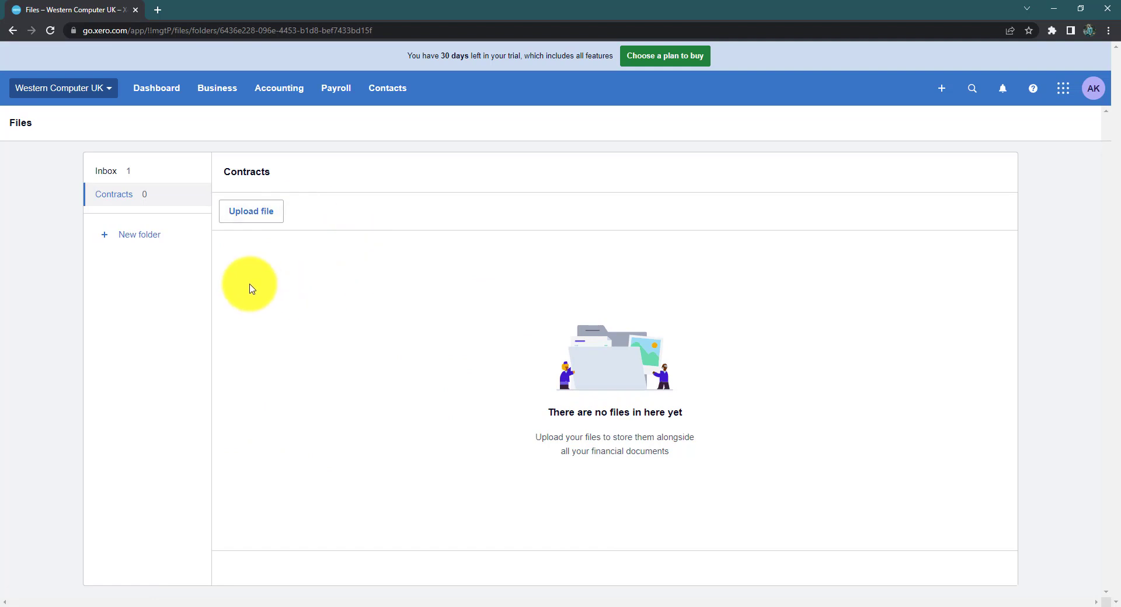
pyautogui.click(90, 92)
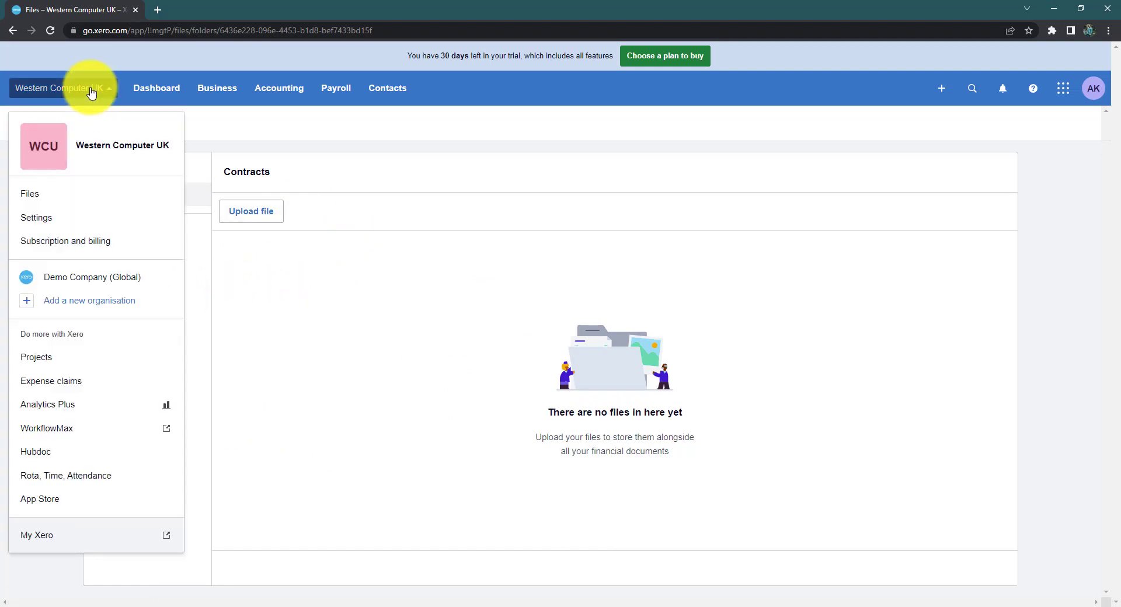
pyautogui.click(53, 217)
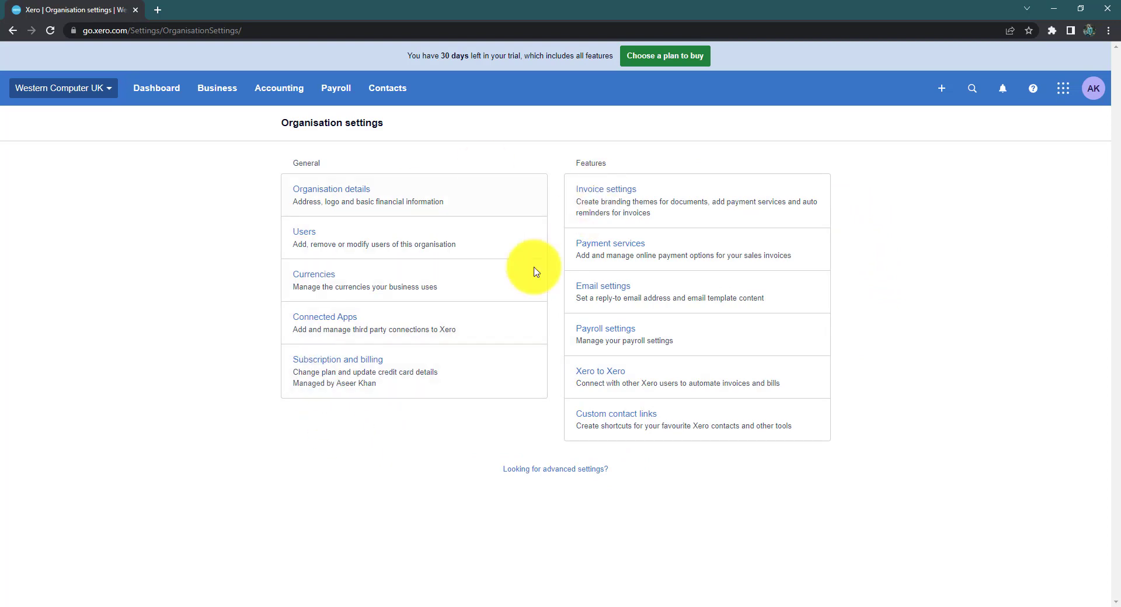
# Step: Switch to the Demo Company (Global) organisation and look over its dashboard
pyautogui.click(41, 83)
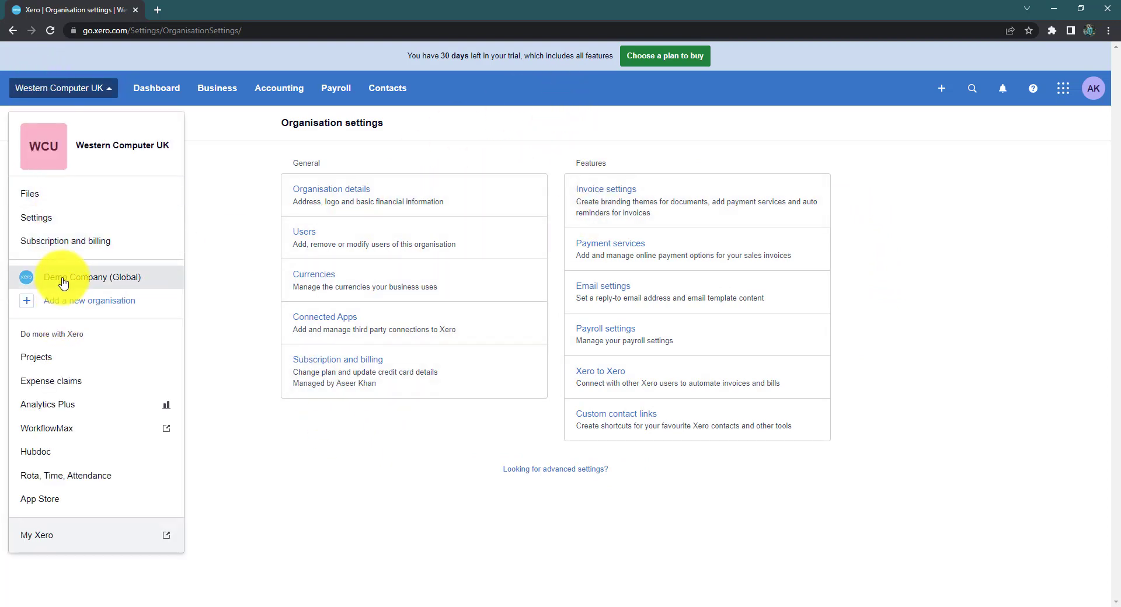
pyautogui.click(135, 283)
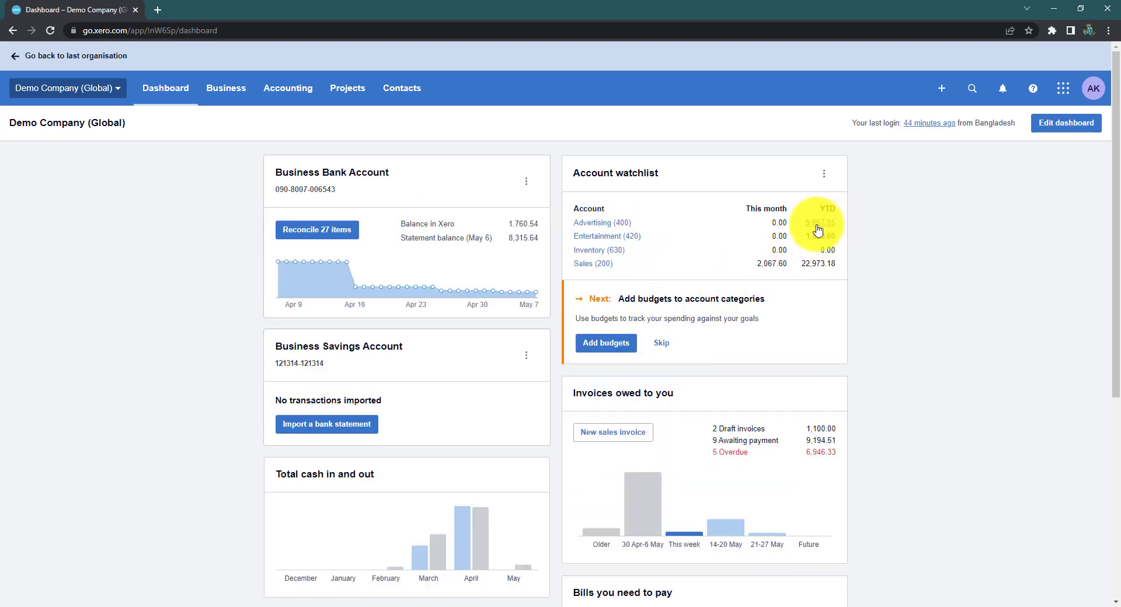
pyautogui.moveTo(1115, 166)
pyautogui.mouseDown()
pyautogui.moveTo(1116, 213)
pyautogui.moveTo(1103, 163)
pyautogui.mouseUp()
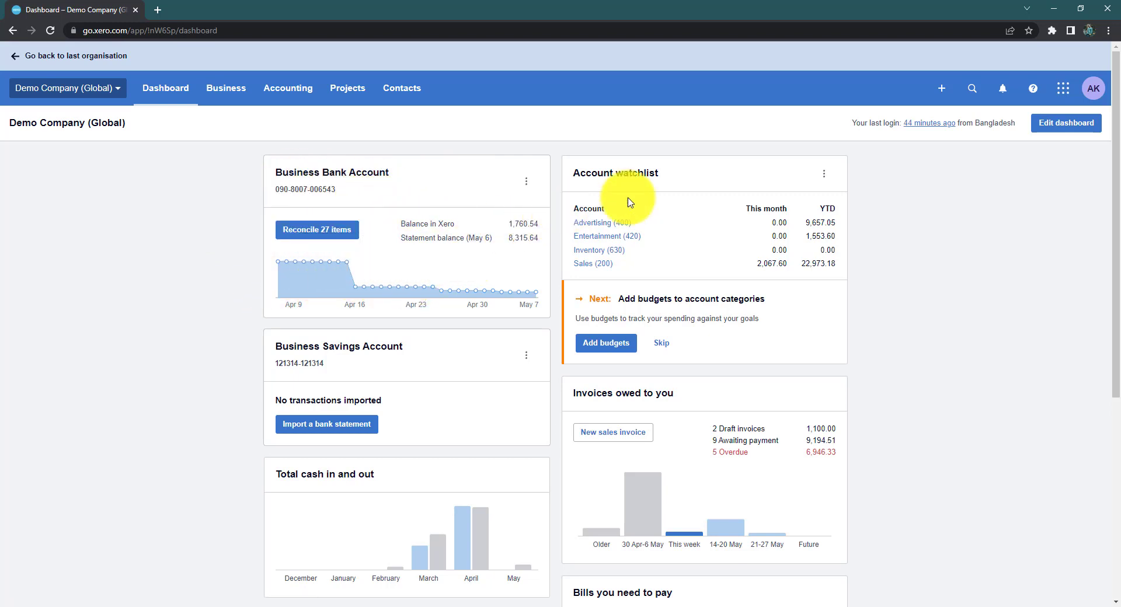
pyautogui.scroll(-2, 427, 380)
pyautogui.scroll(2, 427, 373)
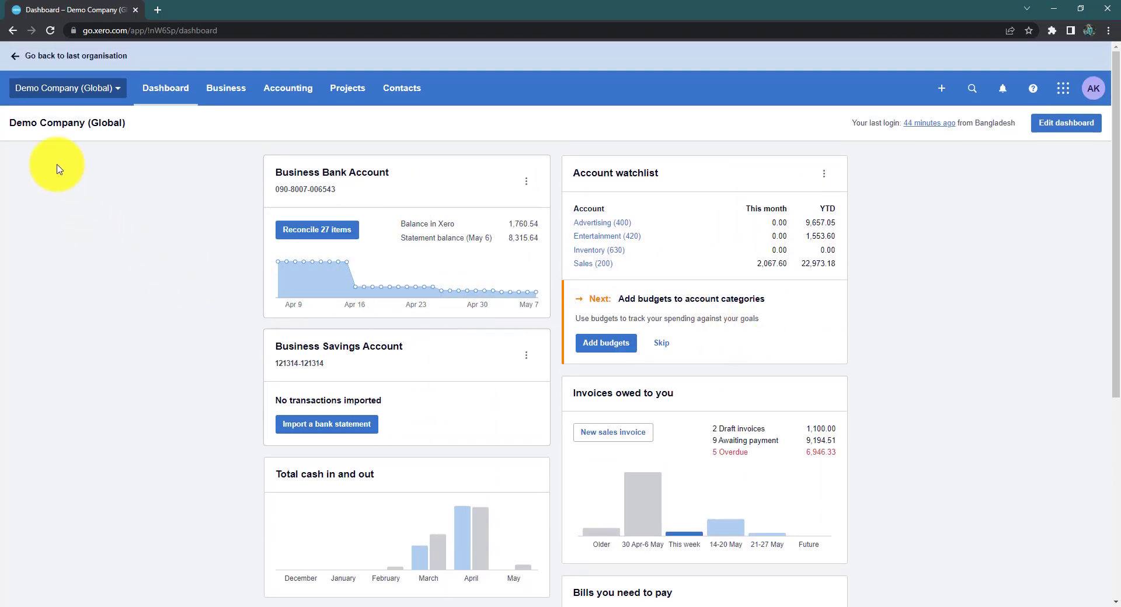
# Step: Return to the Western Computer UK organisation, review its organisation options again and close them
pyautogui.click(18, 58)
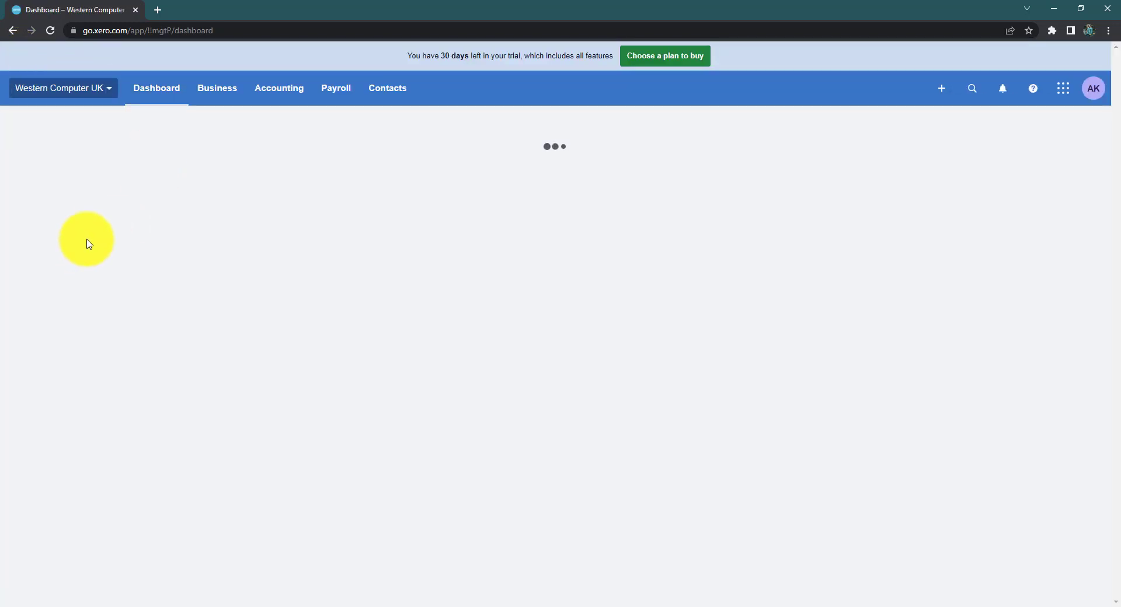
pyautogui.click(108, 89)
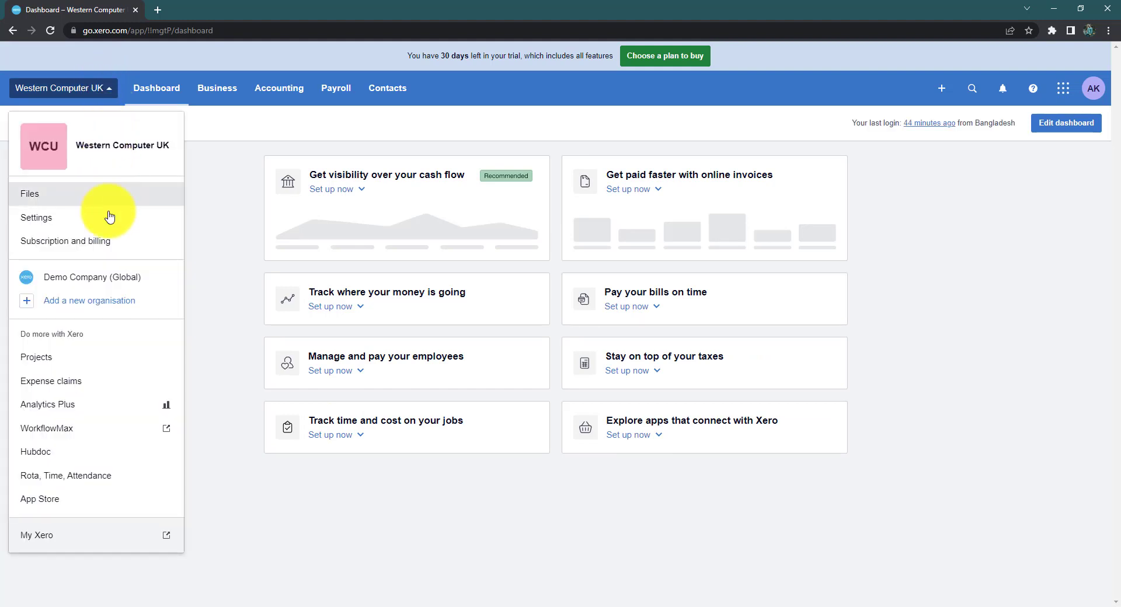
pyautogui.click(477, 514)
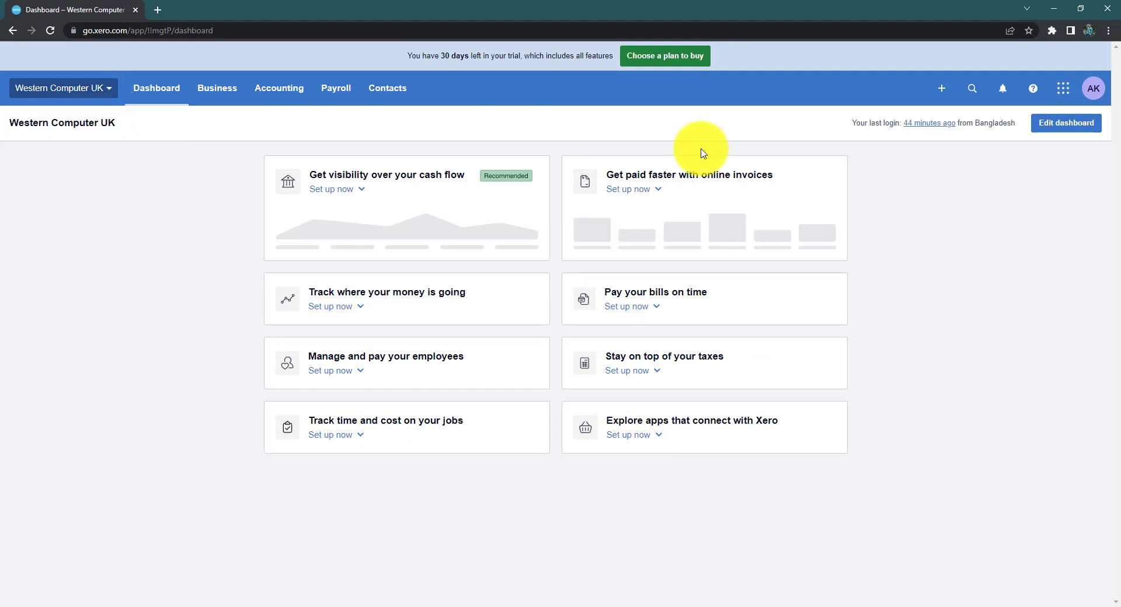